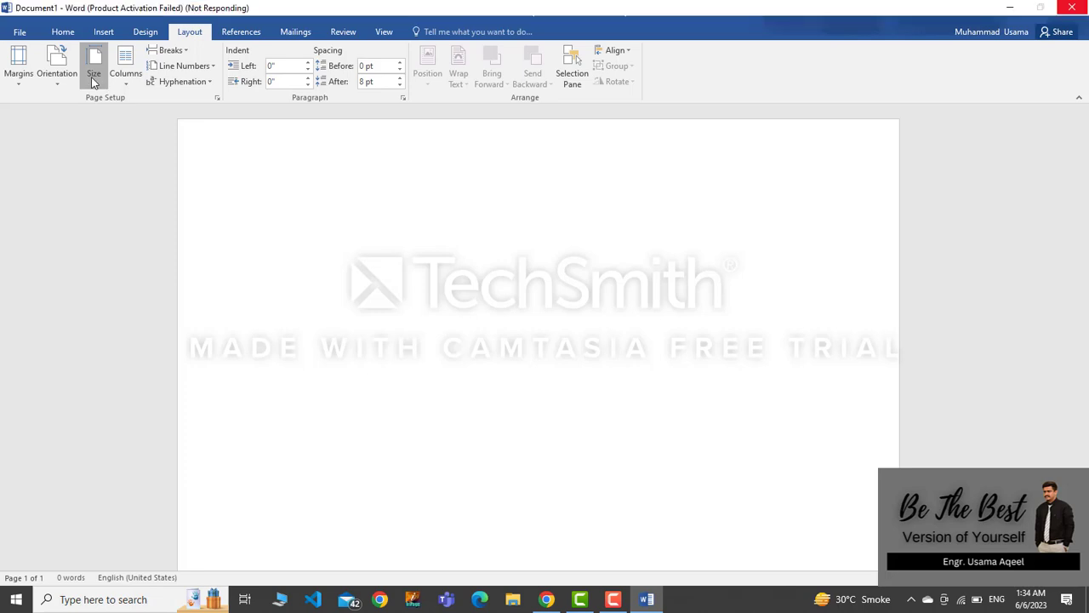
# Set the document's paper size to A4 and its orientation to Portrait.
pyautogui.click(94, 79)
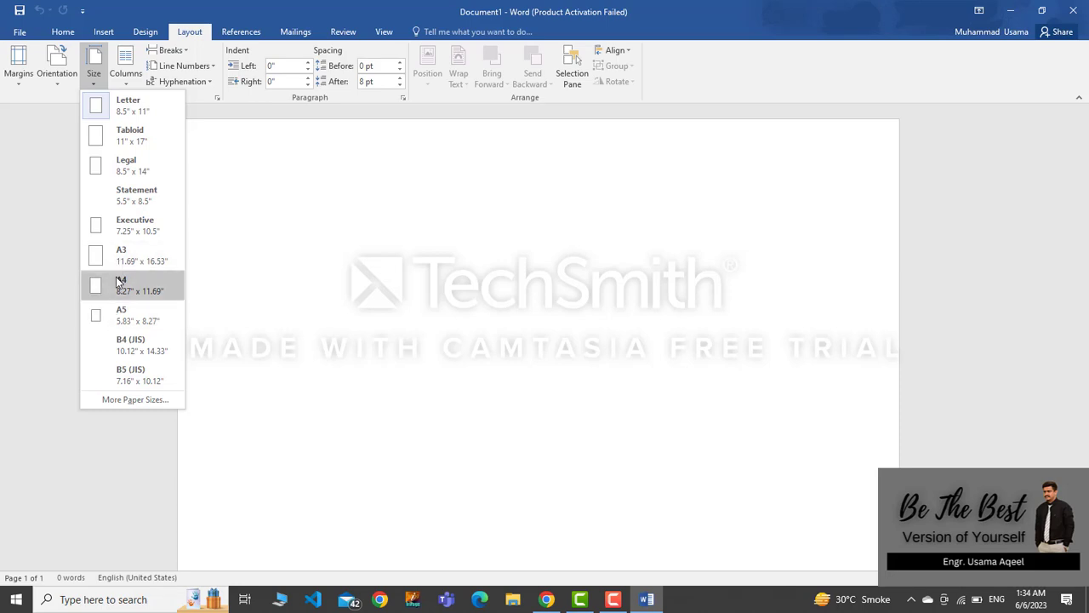
pyautogui.click(116, 277)
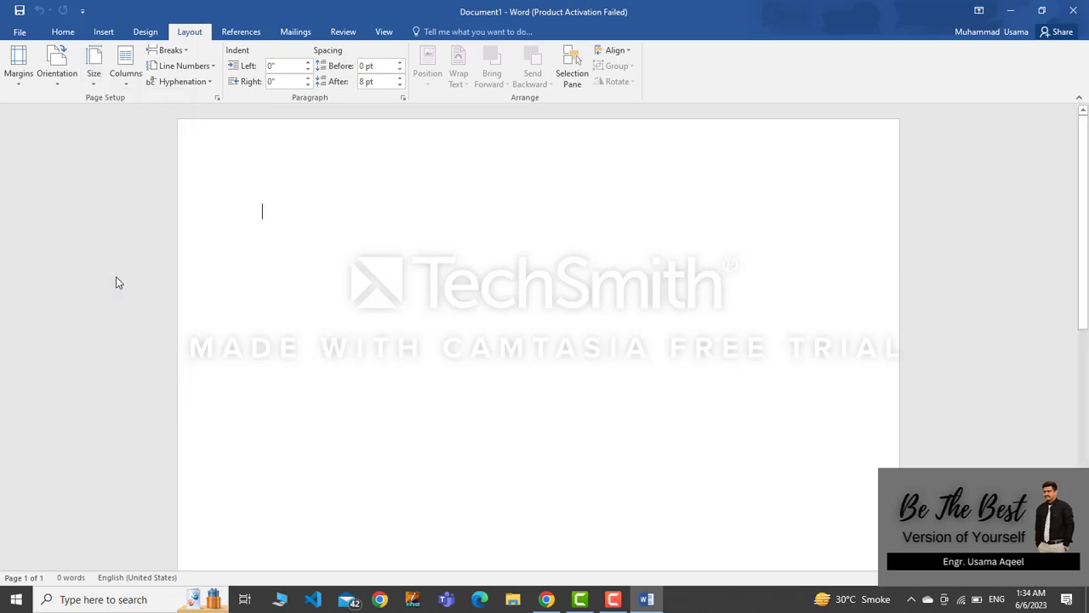
pyautogui.click(66, 74)
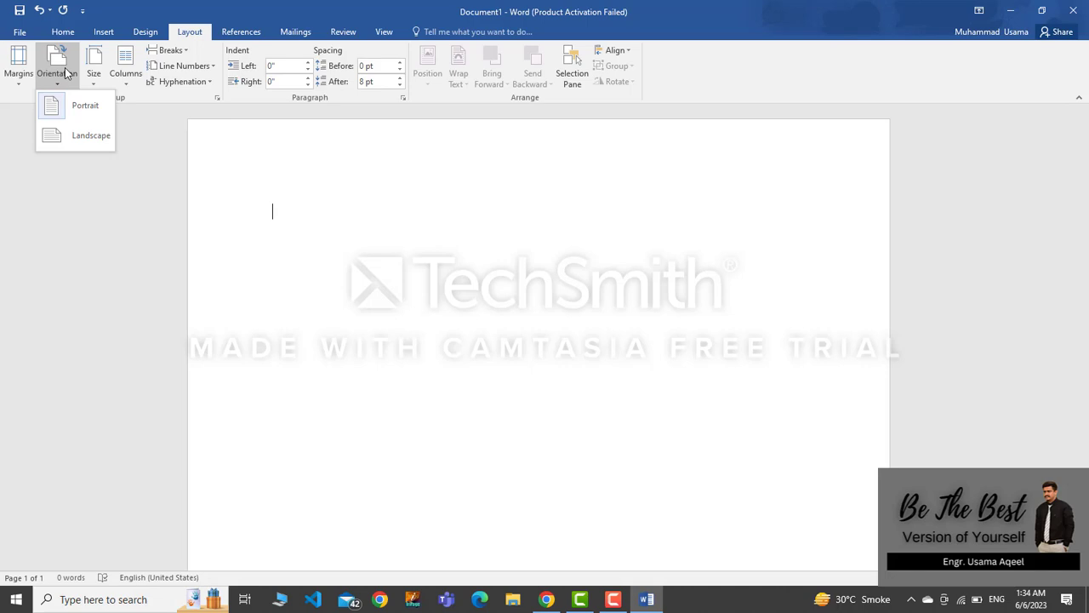
pyautogui.click(87, 116)
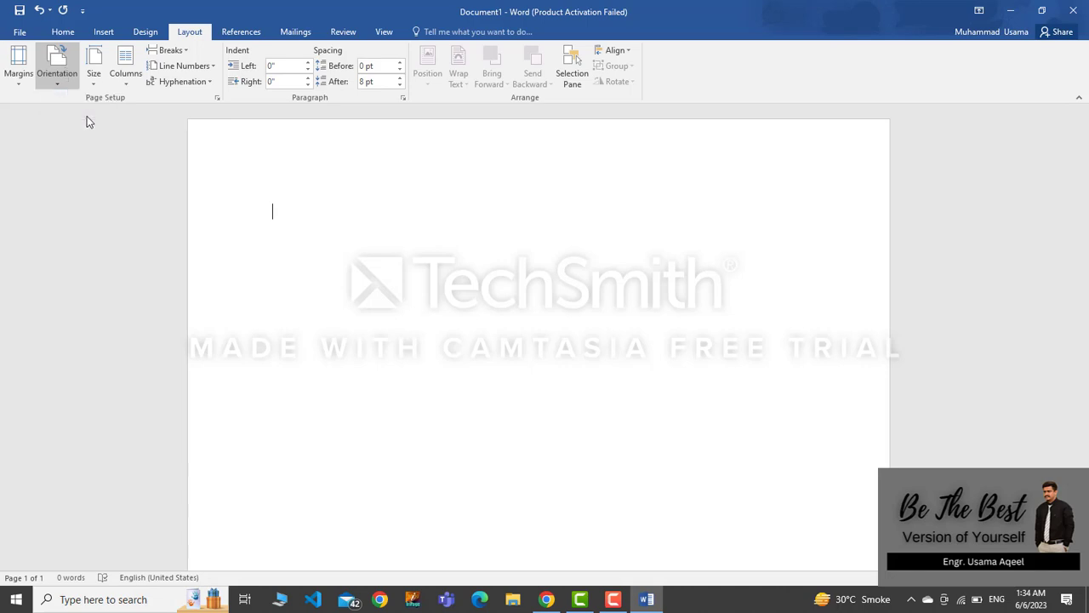
# Fill nearly two lines of the blank page with random unspaced letters, beginning with "sqyusdu".
pyautogui.click(19, 68)
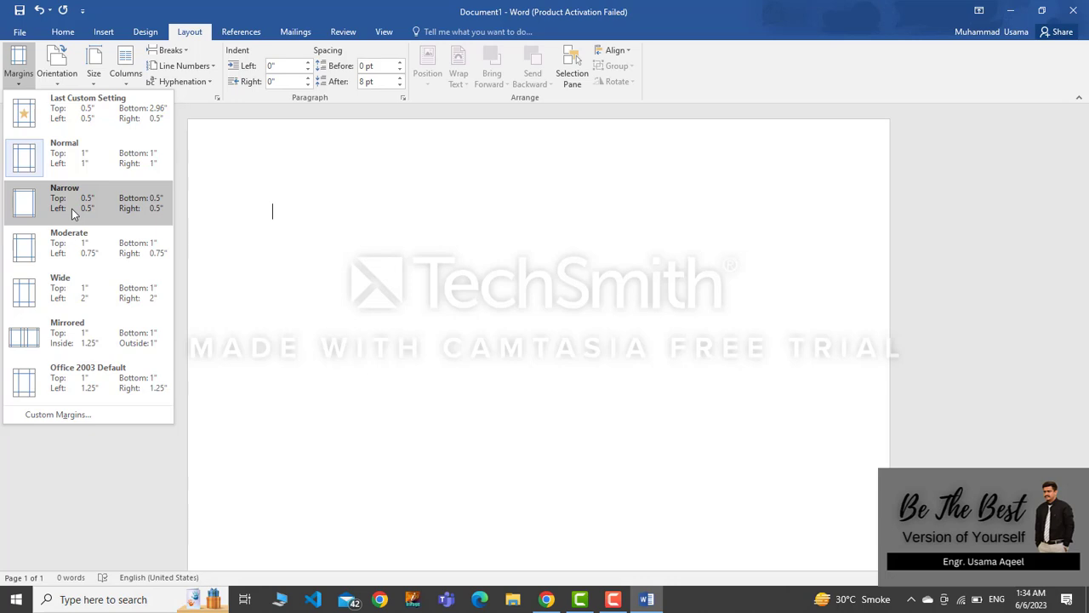
pyautogui.click(266, 218)
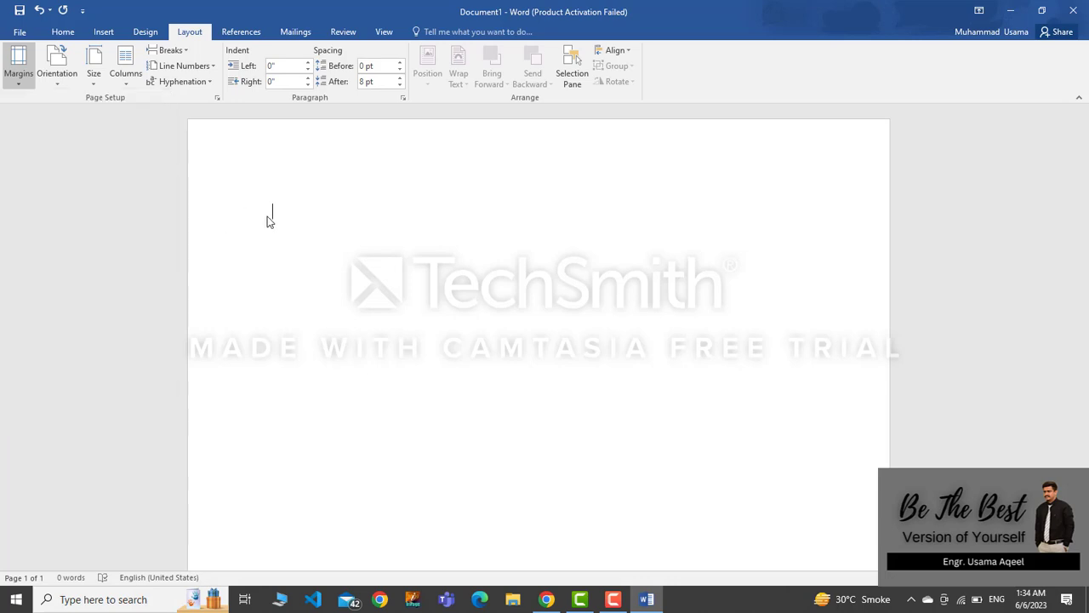
pyautogui.write('sqyusdu')
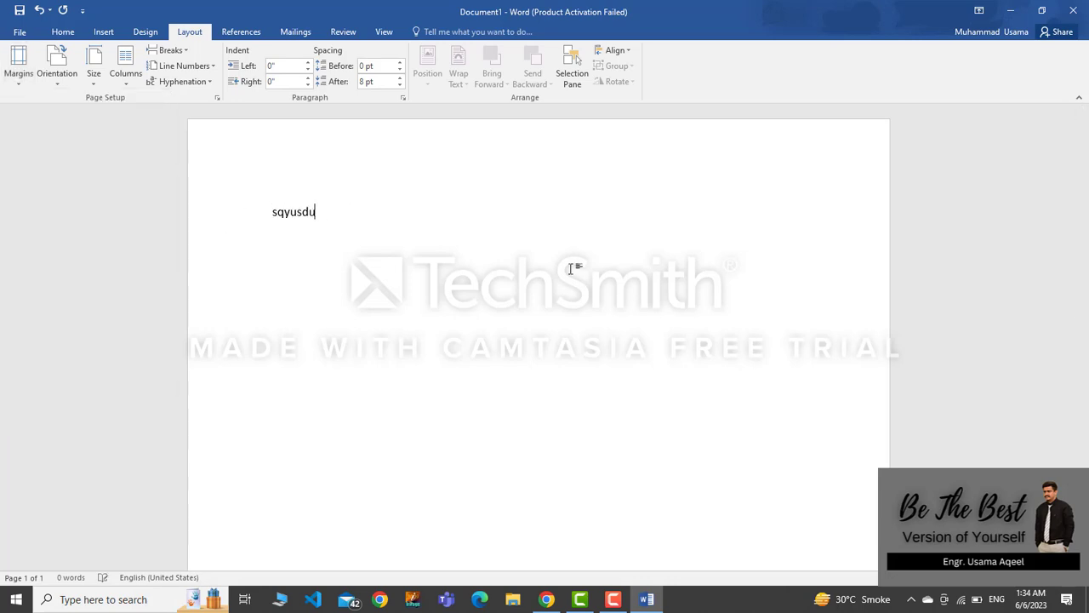
pyautogui.write('aduiasDGUhaduhasuifdasui')
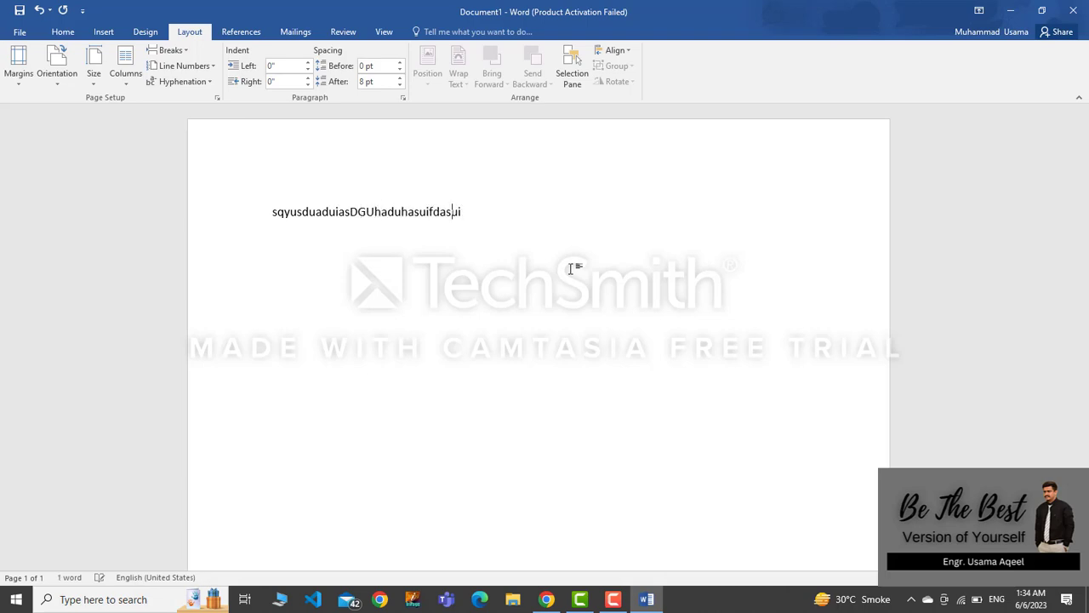
pyautogui.write('FGAguiDDASGudgUIDGUIAGduiag')
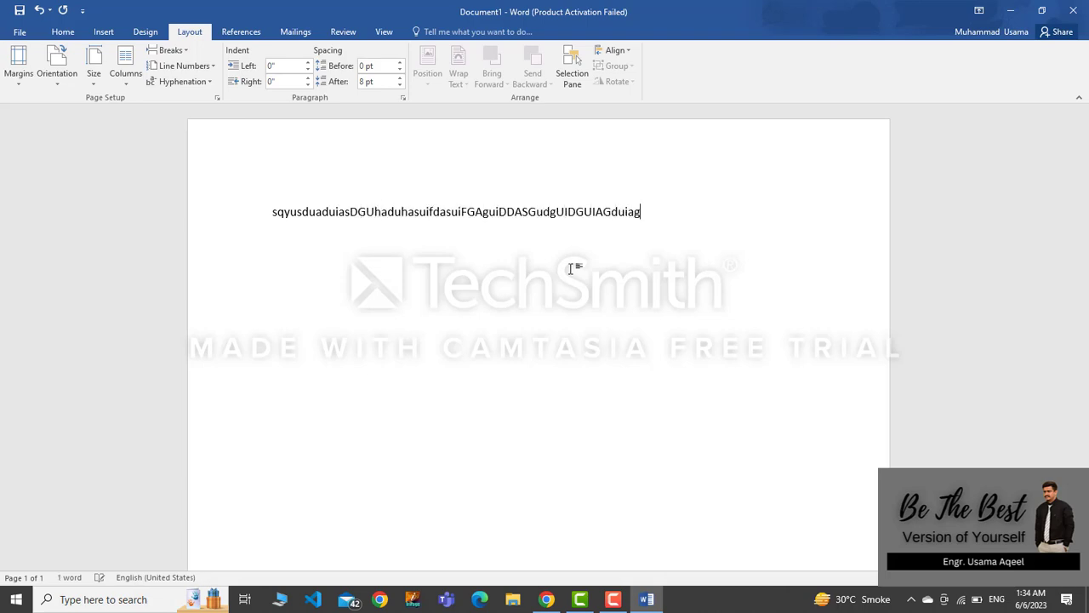
pyautogui.write('duiAGSDAGDUGDASUDGASUDGUSAGduiGA')
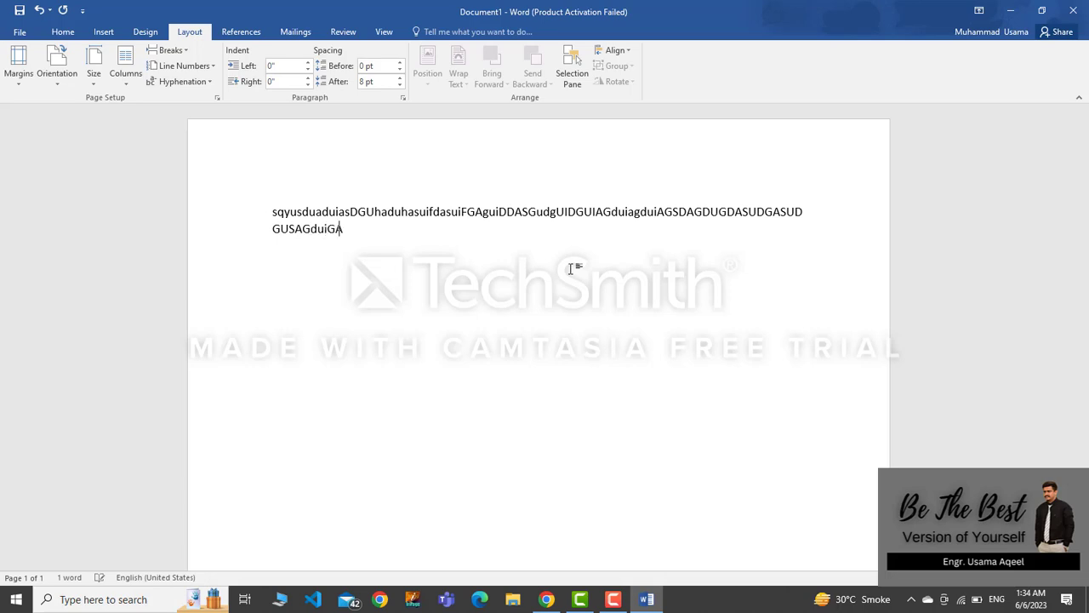
pyautogui.write('UIDGduigAIDGUIgduiGUIDGAUIDGUIAG')
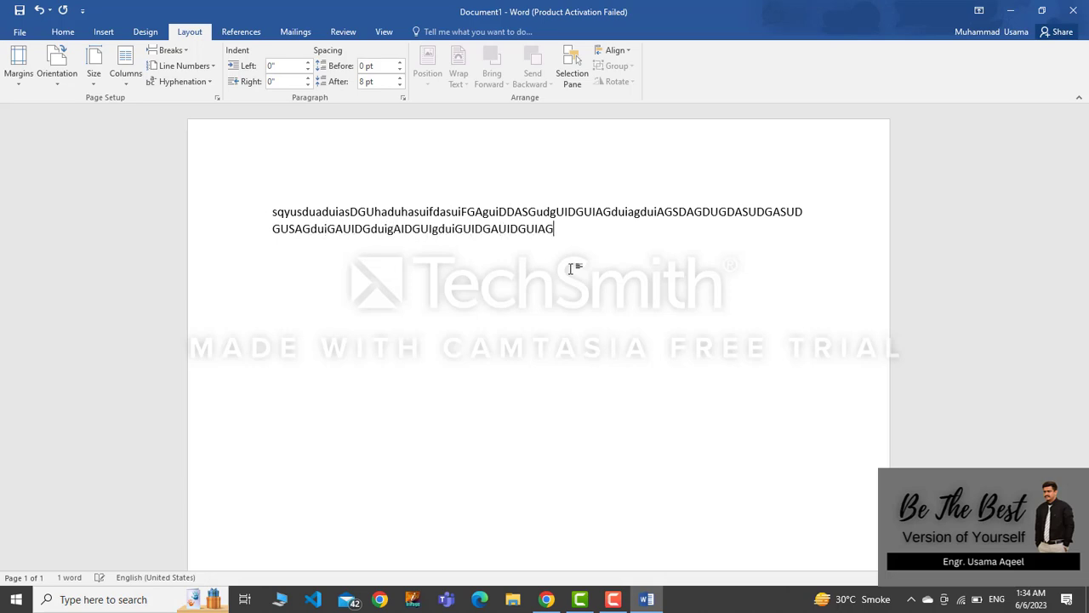
pyautogui.write('diaGUGaudg')
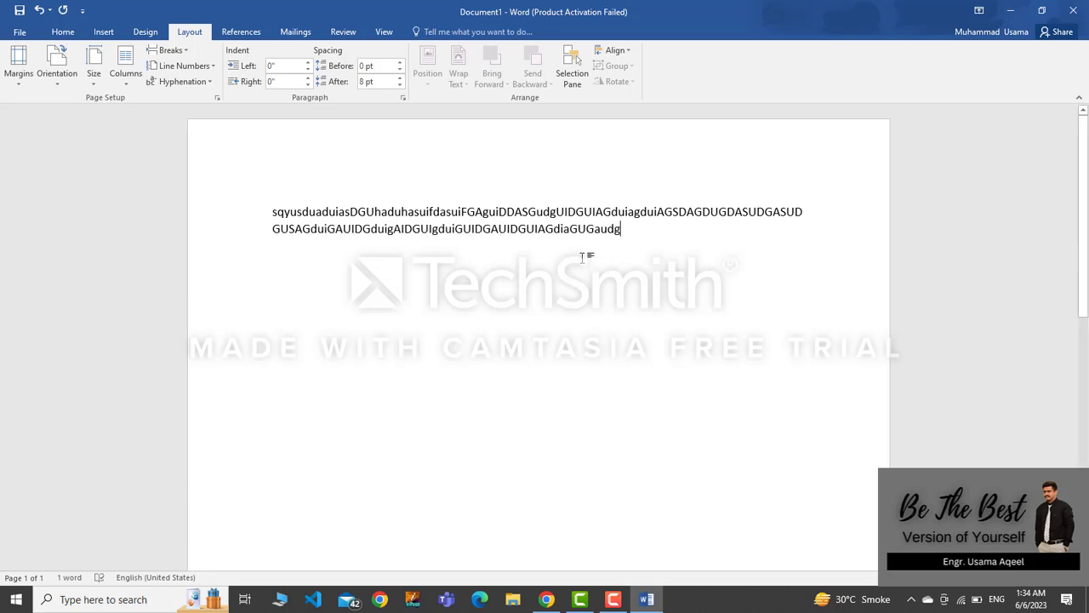
# Enlarge the font of the whole sample text by five size steps.
pyautogui.moveTo(644, 261); pyautogui.dragTo(259, 194)
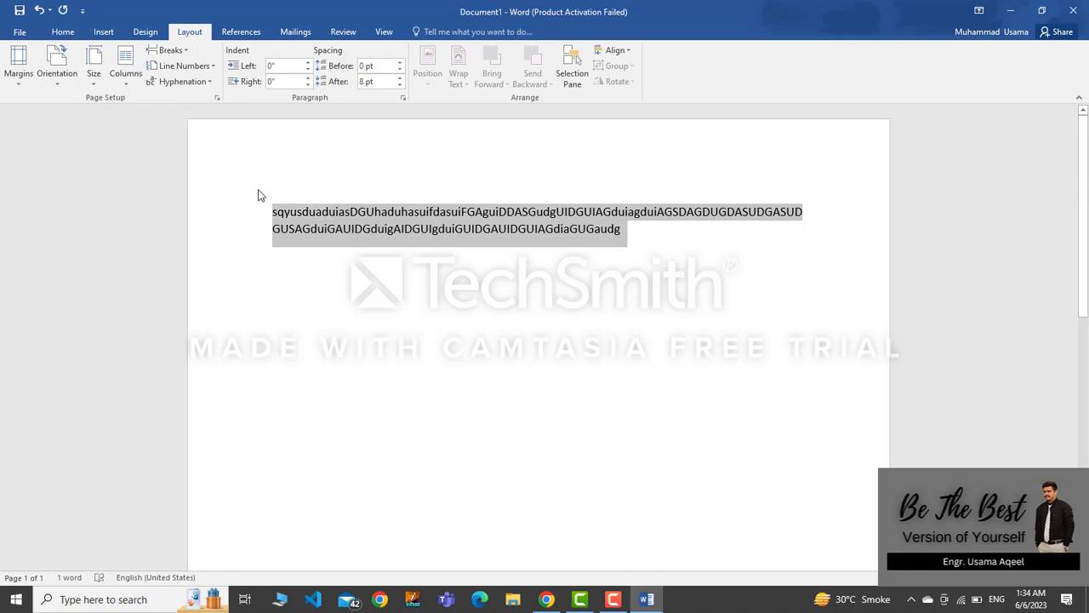
pyautogui.hotkey('ctrl', 'shift', '.')
pyautogui.hotkey('ctrl', 'shift', '.')
pyautogui.hotkey('ctrl', 'shift', '.')
pyautogui.hotkey('ctrl', 'shift', '.')
pyautogui.hotkey('ctrl', 'shift', '.')
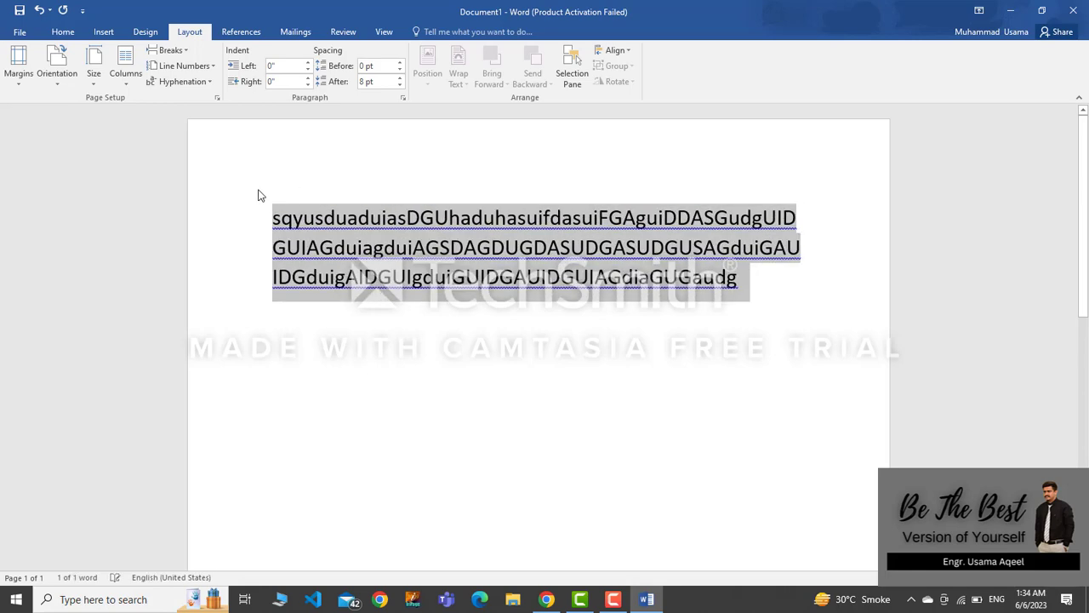
pyautogui.click(385, 315)
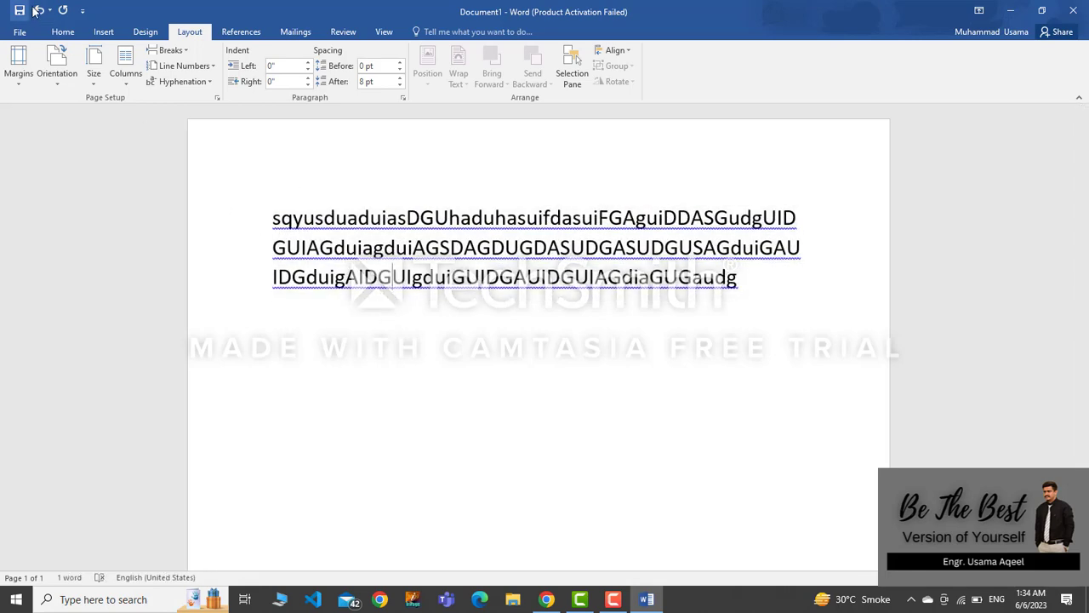
# Try the Narrow and Wide margin presets on the page and return it to Normal margins.
pyautogui.click(18, 64)
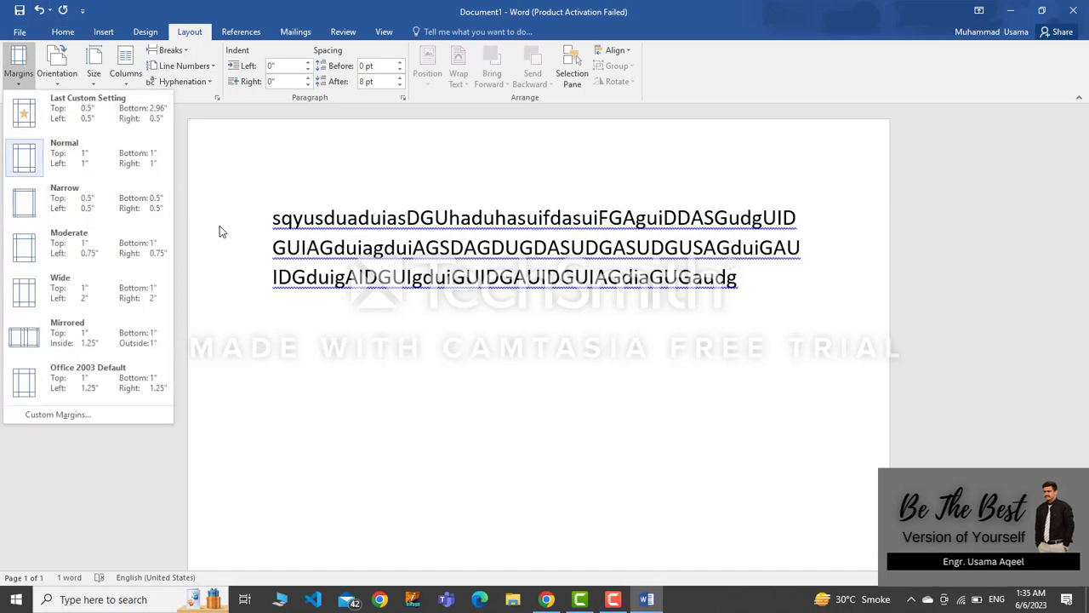
pyautogui.click(90, 211)
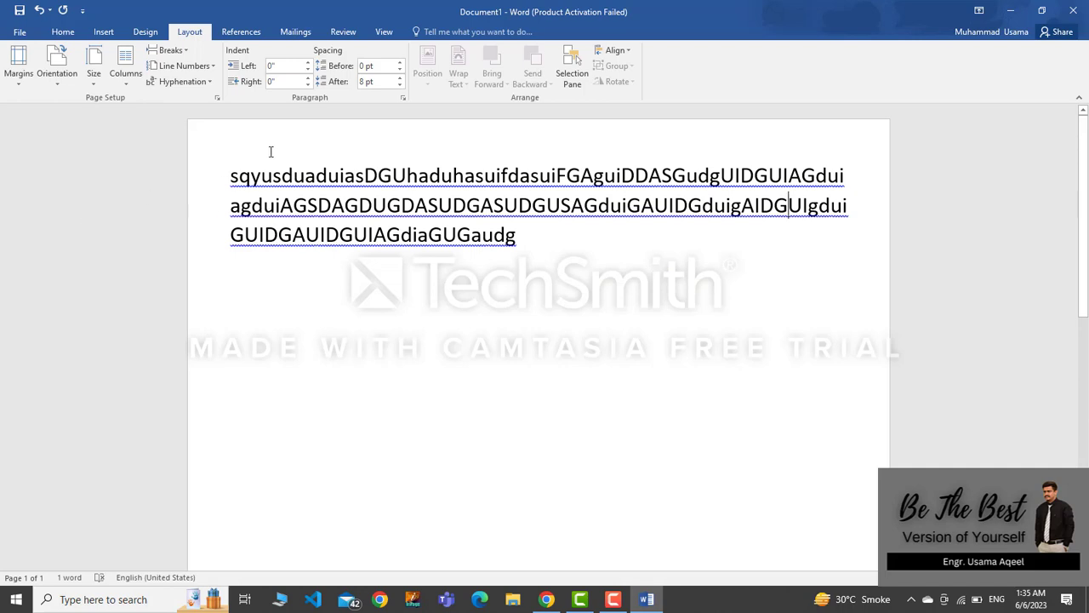
pyautogui.click(28, 80)
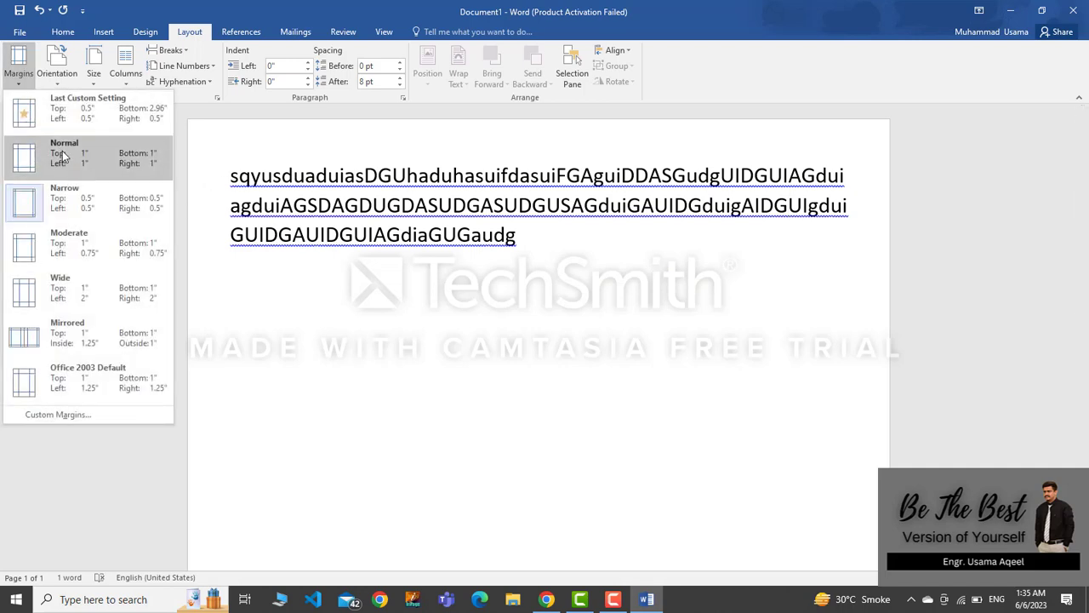
pyautogui.click(77, 290)
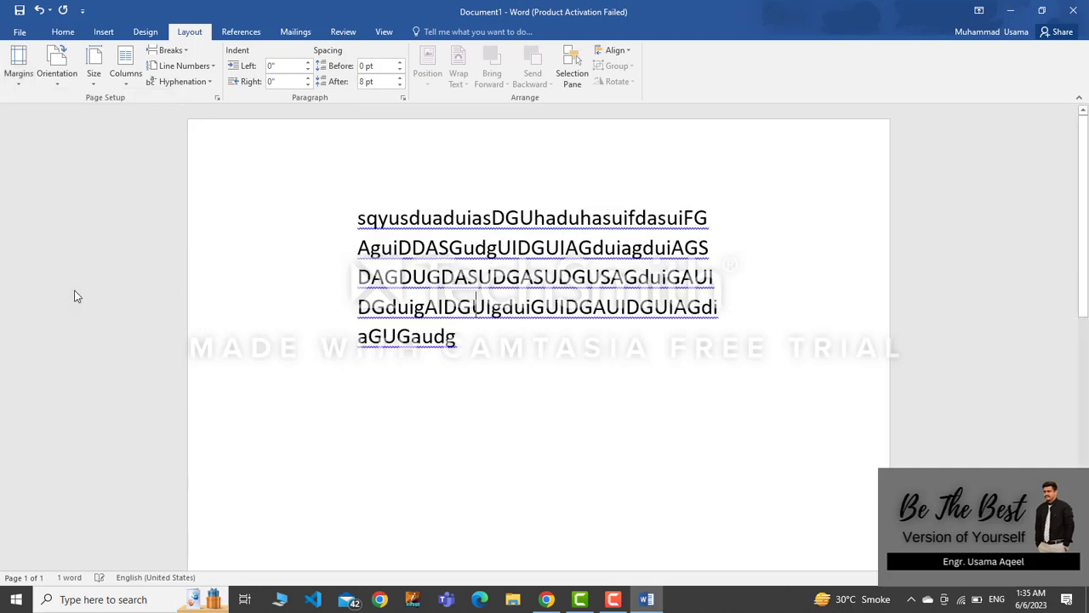
pyautogui.click(24, 66)
pyautogui.click(70, 151)
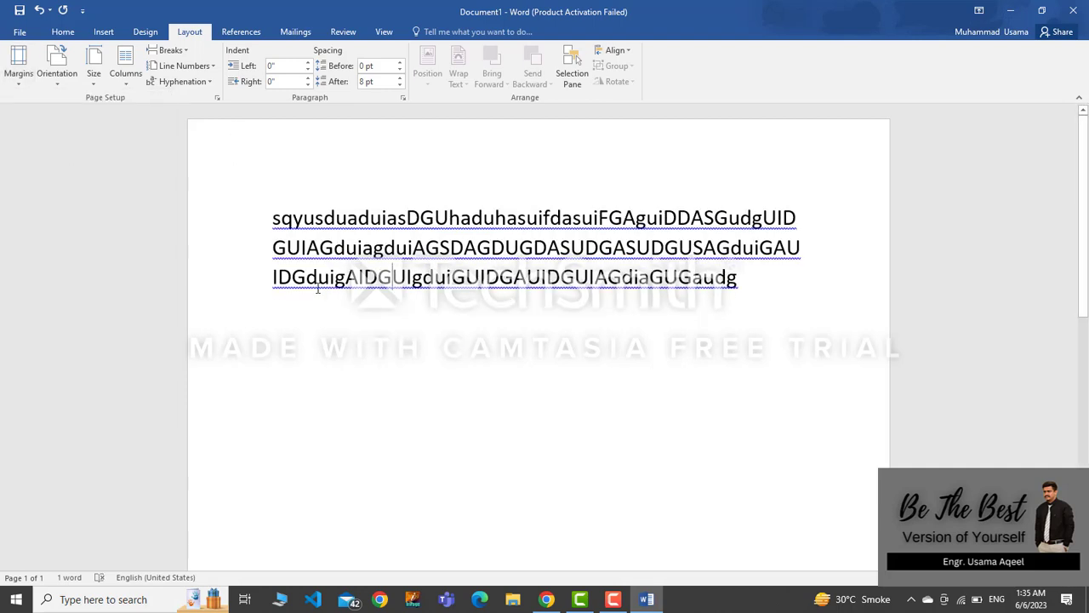
# Review the custom margin settings in Page Setup and accept them without changes.
pyautogui.rightClick(20, 87)
pyautogui.click(12, 67)
pyautogui.click(18, 62)
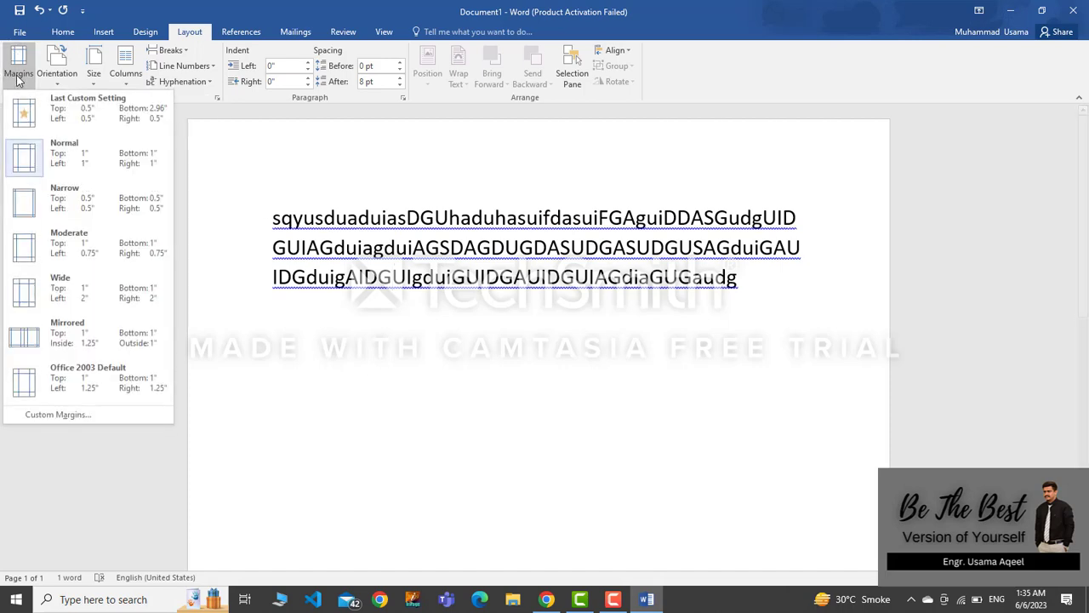
pyautogui.click(77, 415)
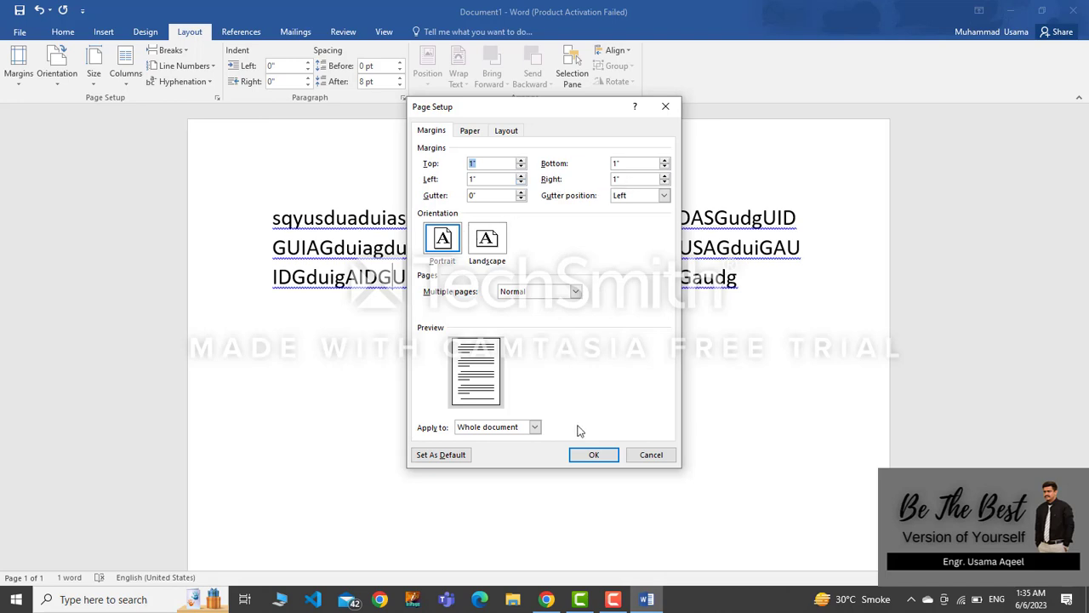
pyautogui.click(587, 455)
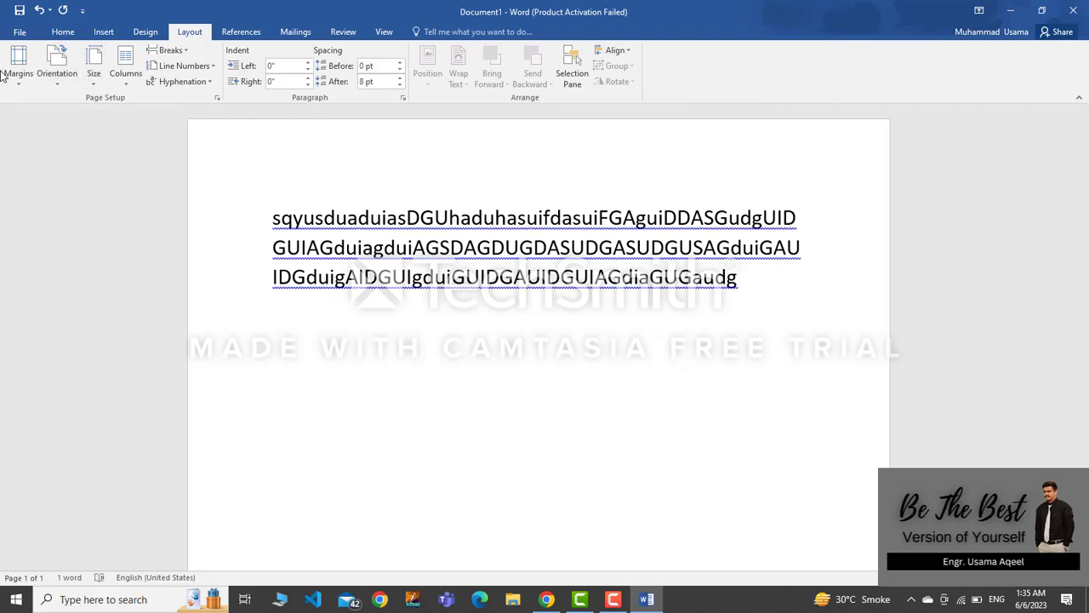
# Try the page in Landscape orientation and return it to Portrait.
pyautogui.click(49, 79)
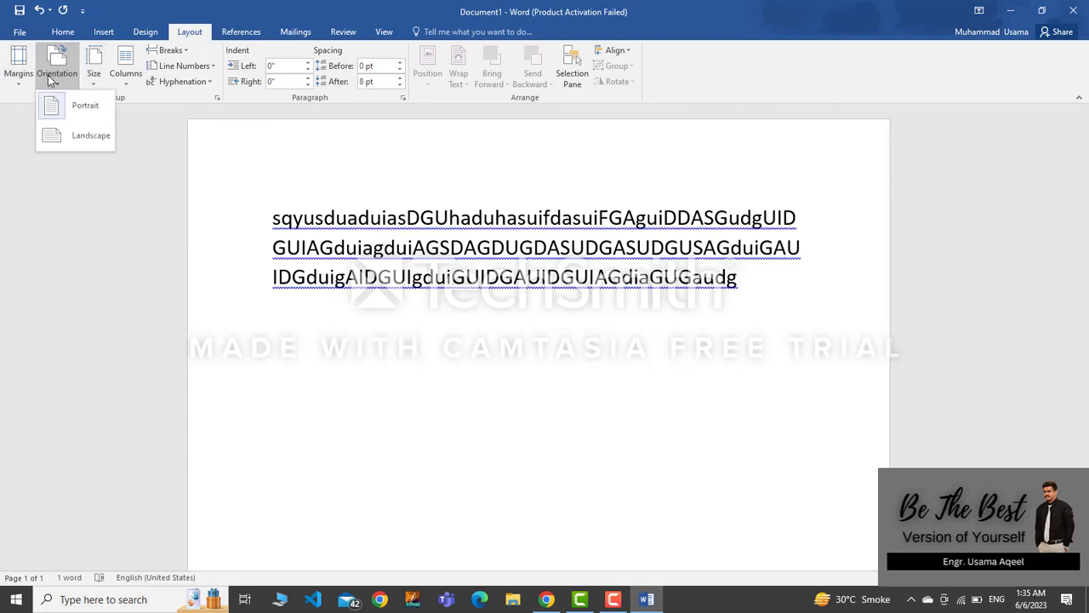
pyautogui.click(77, 139)
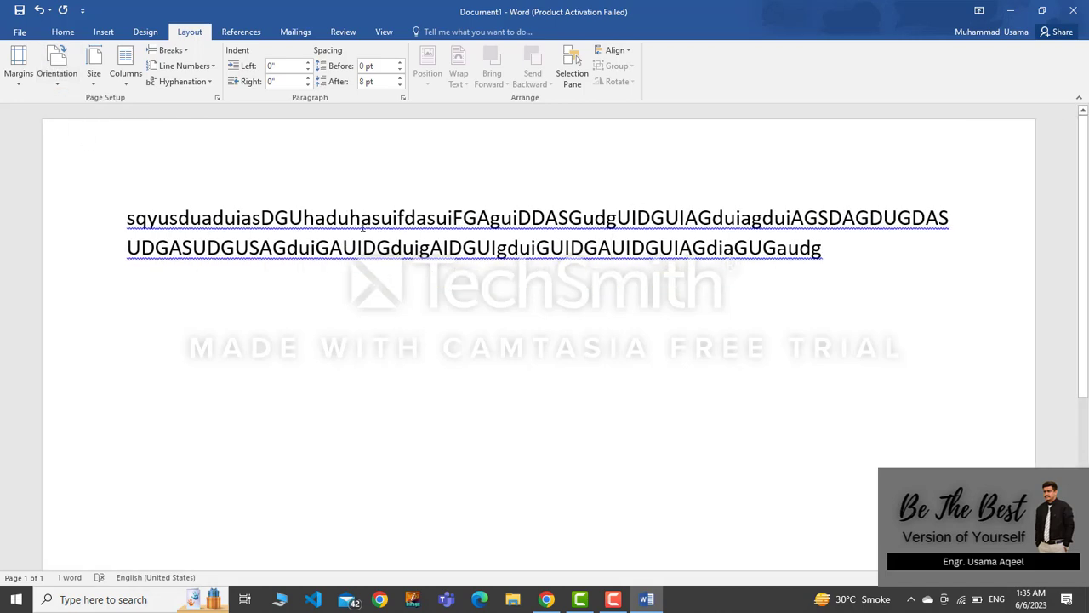
pyautogui.scroll(-5, 362, 223)
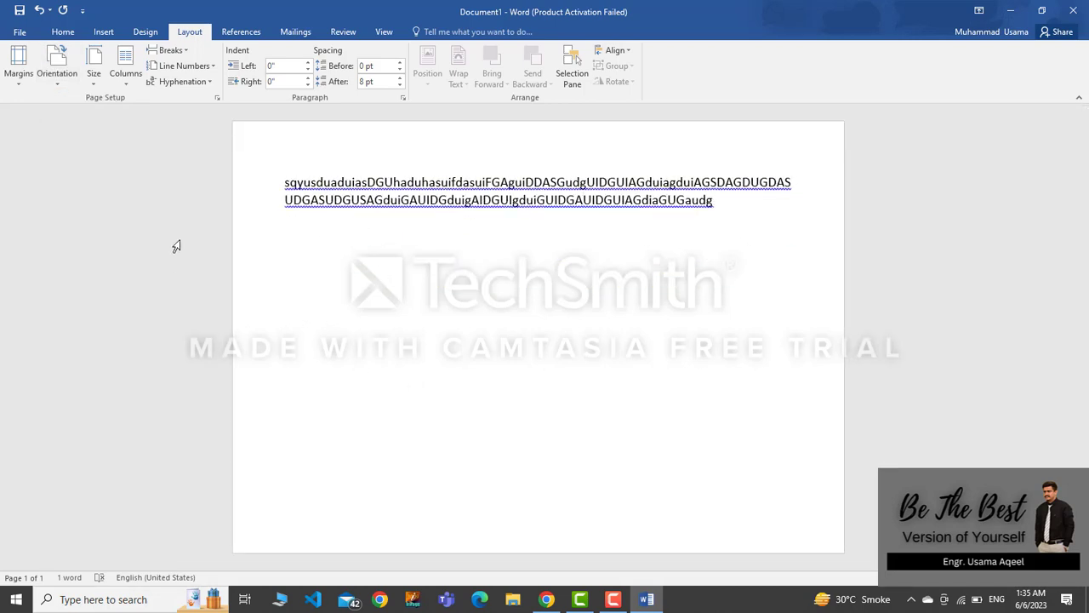
pyautogui.click(57, 75)
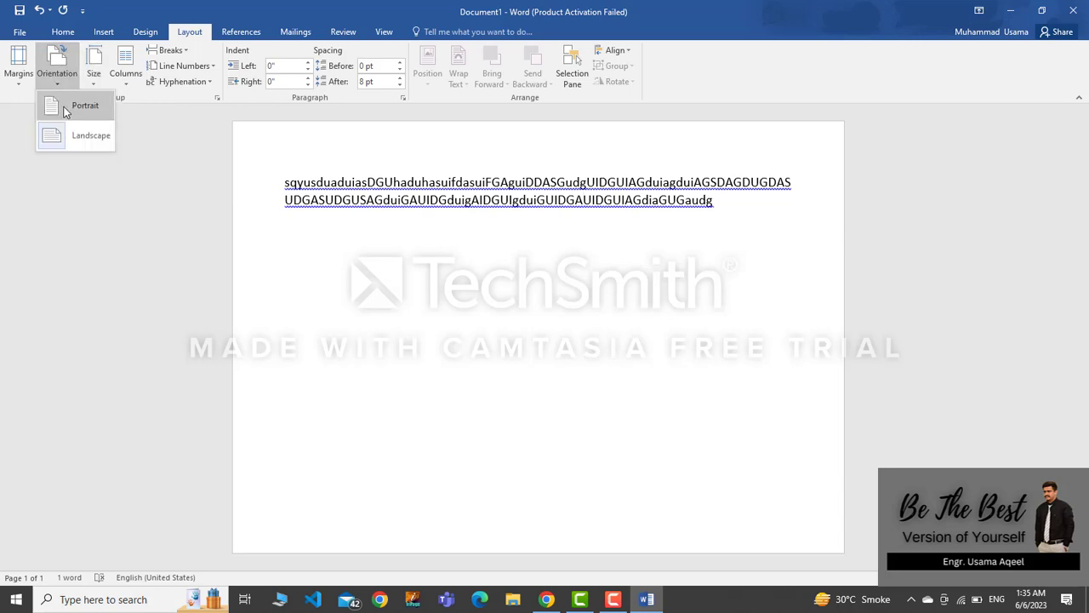
pyautogui.click(66, 111)
pyautogui.scroll(2, 489, 343)
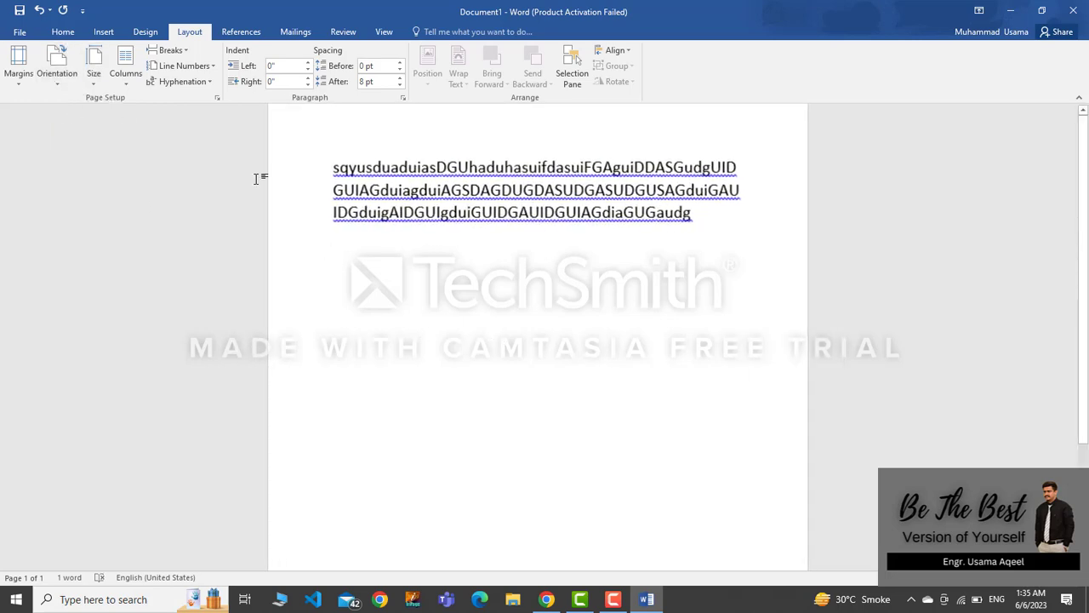
# Turn on Continuous line numbering and add seven blank lines below the sample text.
pyautogui.click(184, 52)
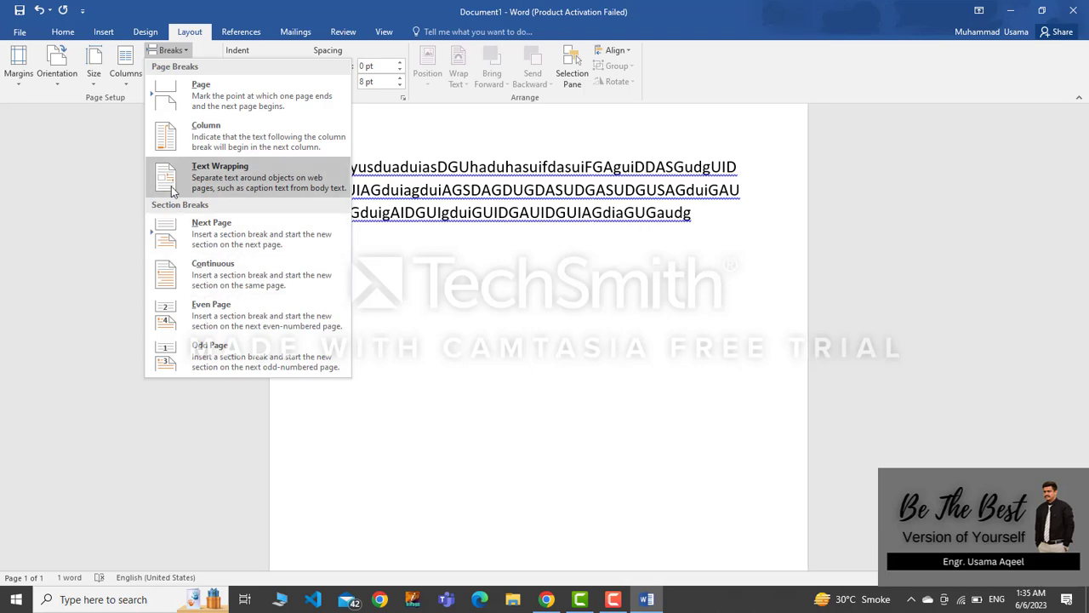
pyautogui.click(103, 232)
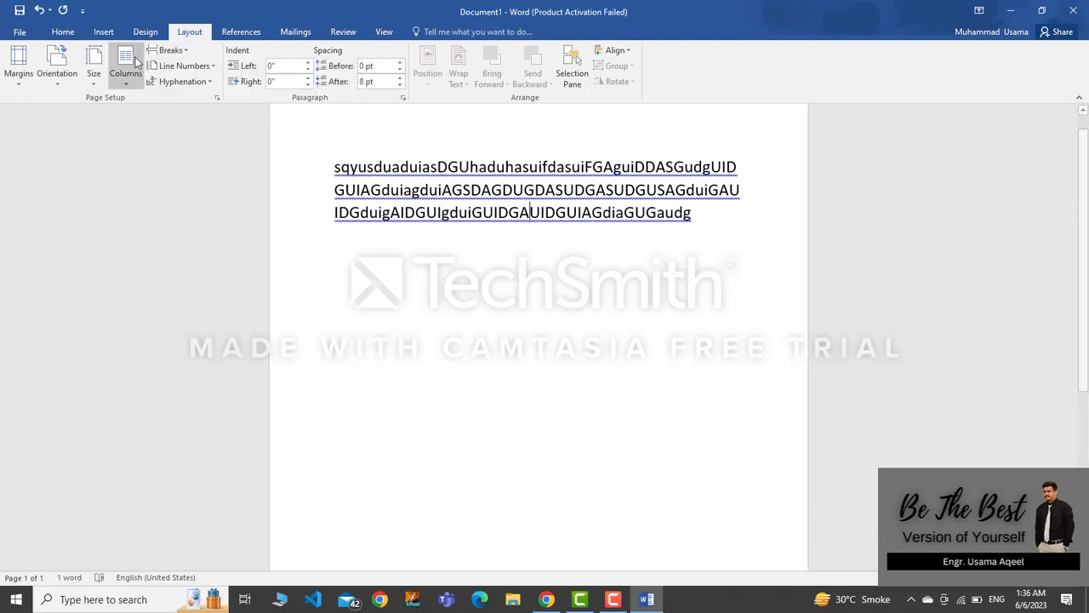
pyautogui.click(188, 68)
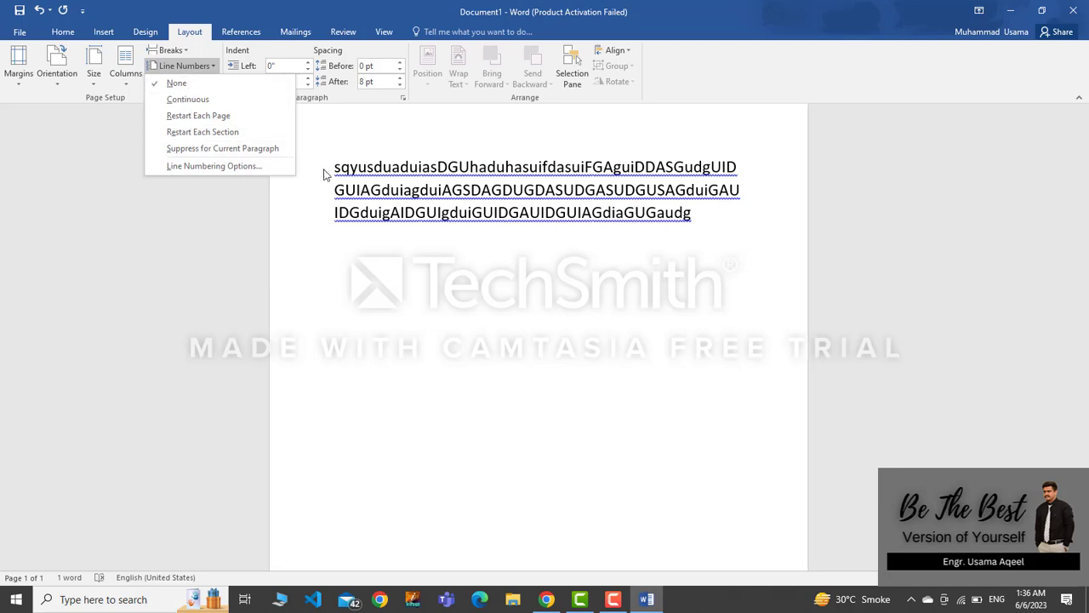
pyautogui.click(181, 105)
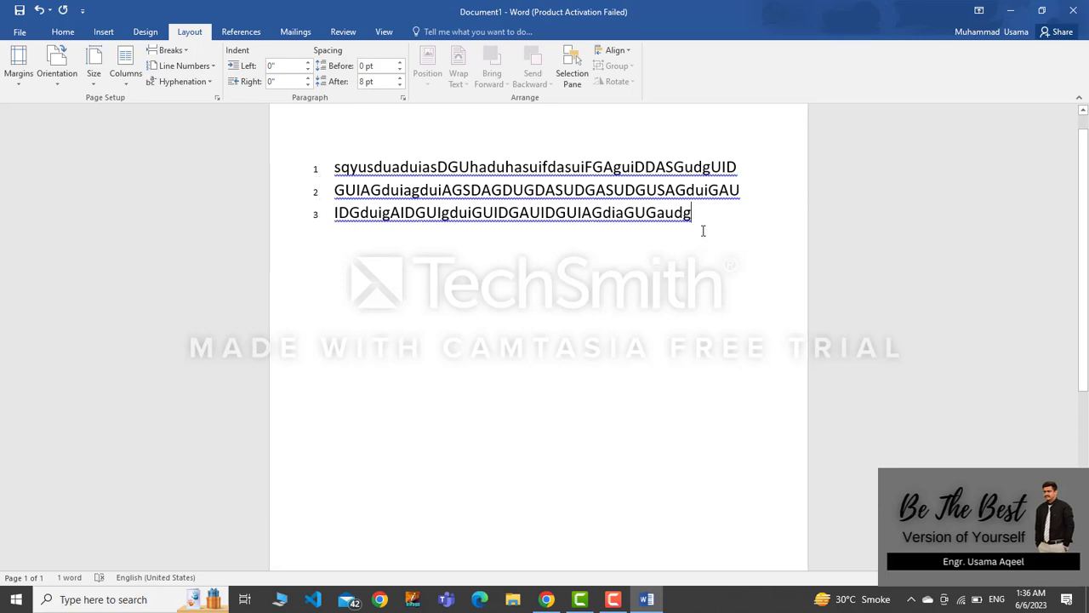
pyautogui.press('Return')
# Turn off line numbering for the document by setting it to None.
pyautogui.click(199, 74)
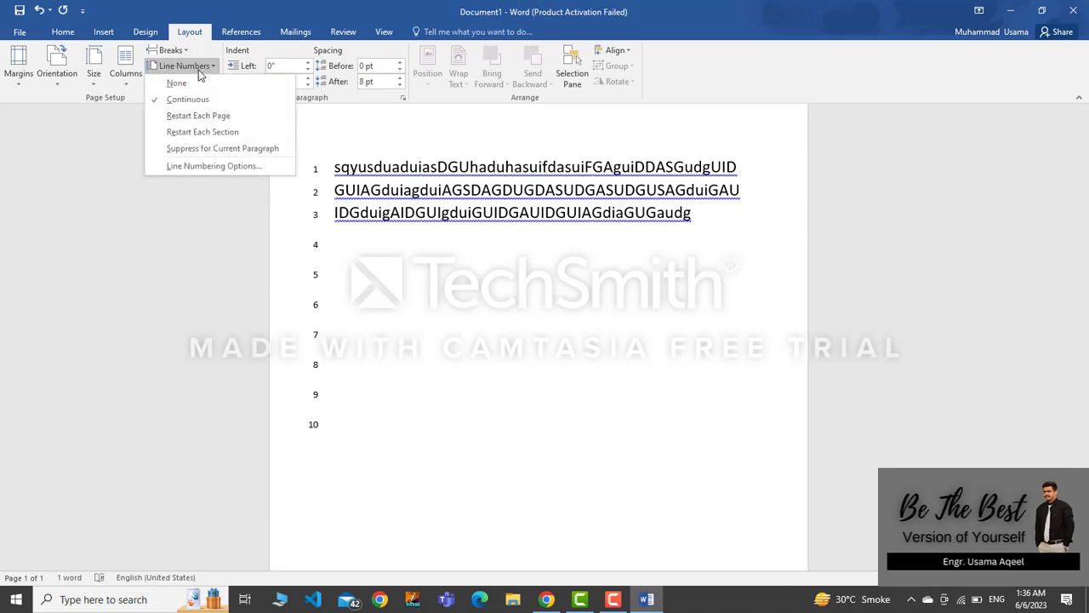
pyautogui.click(185, 83)
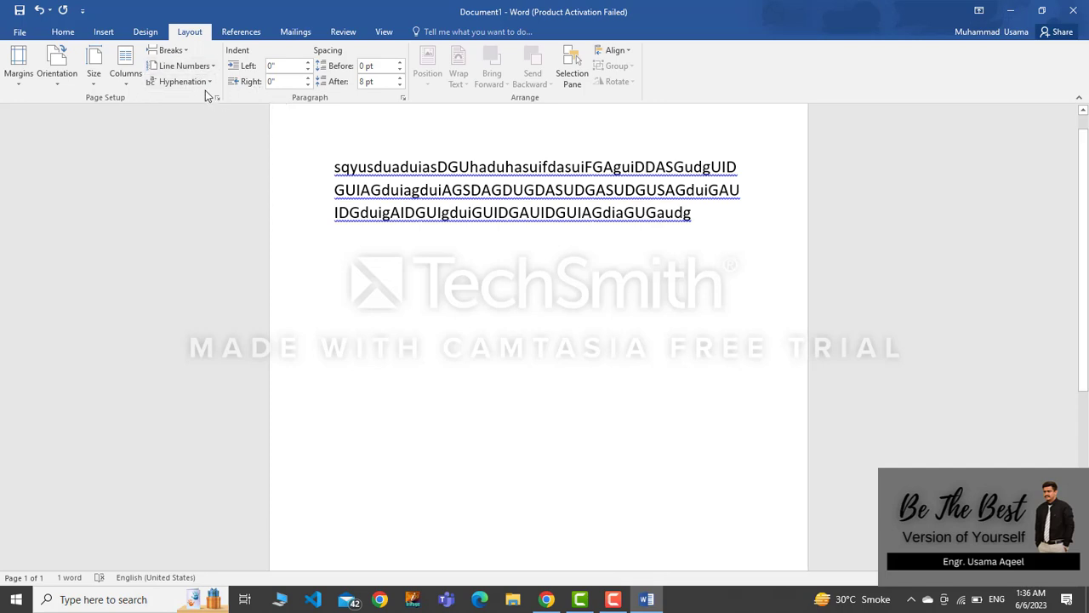
# Review the Hyphenation and Align options without applying any, then place the cursor in the last line of the sample text.
pyautogui.click(205, 82)
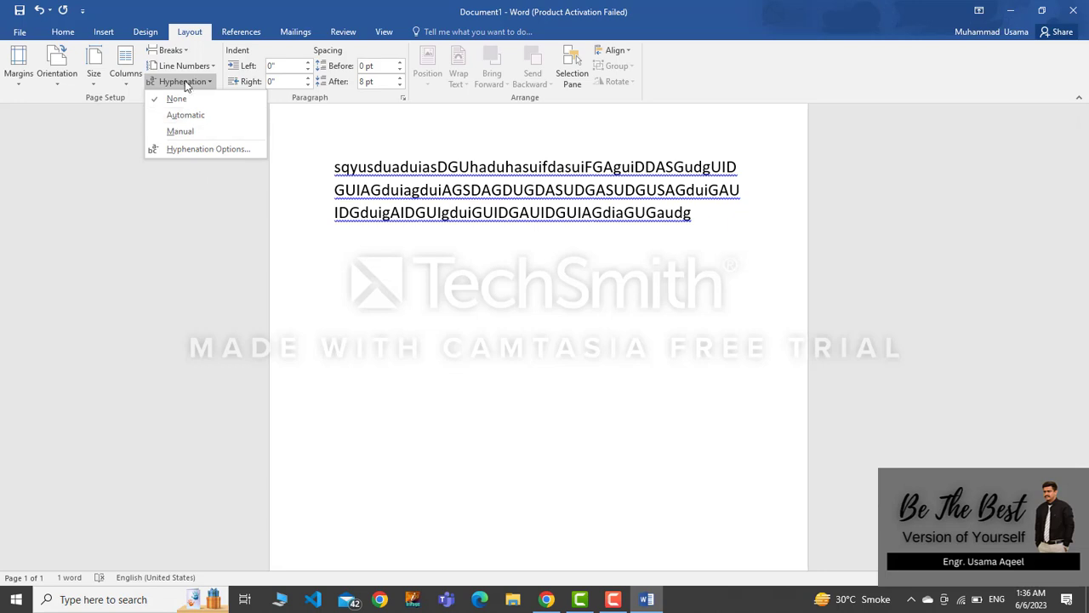
pyautogui.click(389, 133)
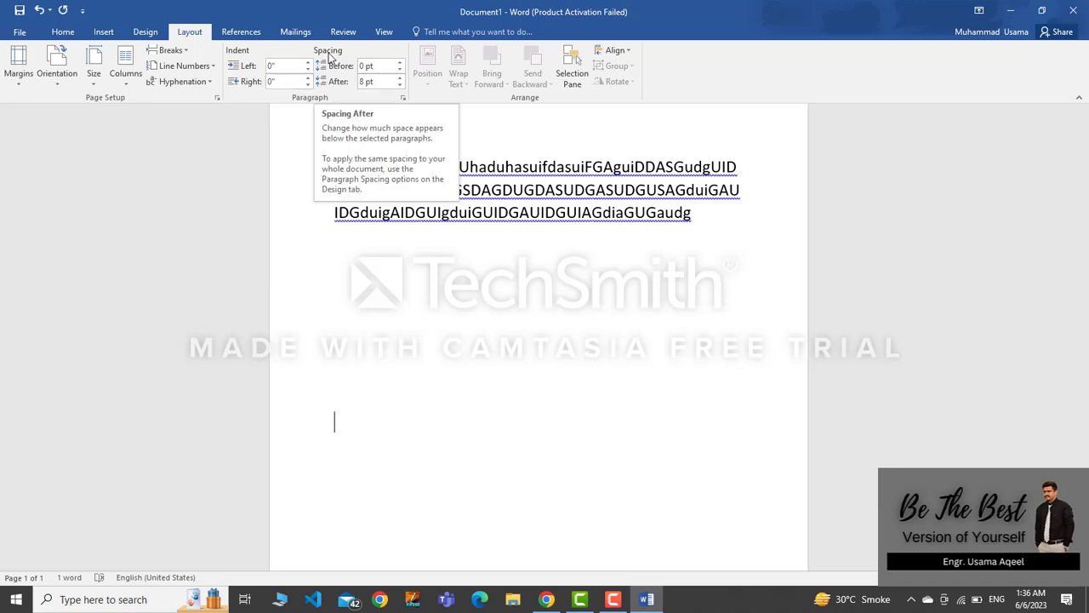
pyautogui.click(617, 51)
pyautogui.click(507, 255)
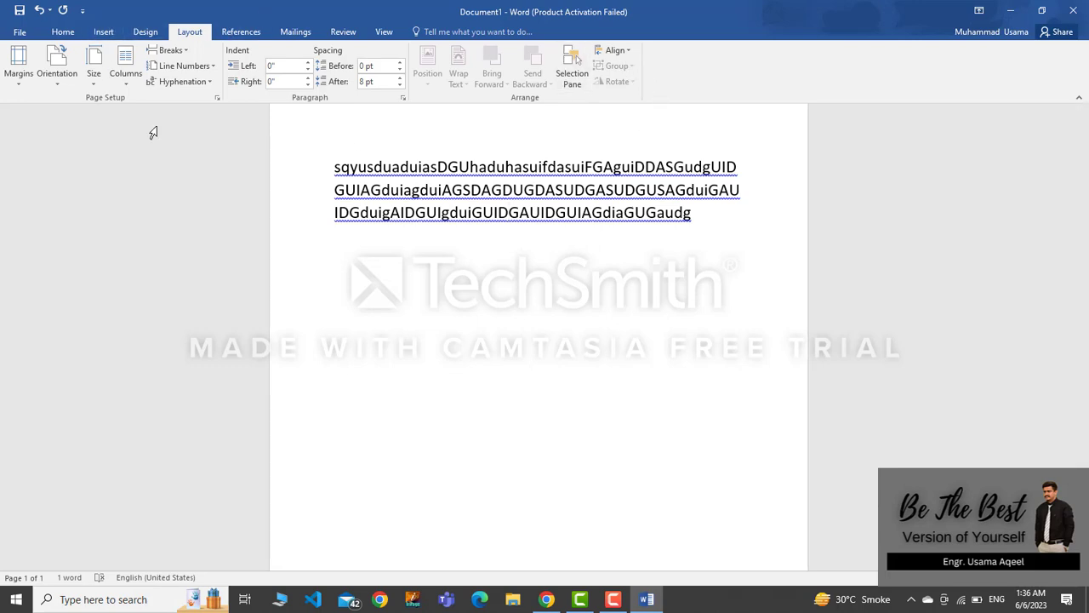
# Insert a Manual Table of contents at the cursor in the sample text.
pyautogui.click(238, 34)
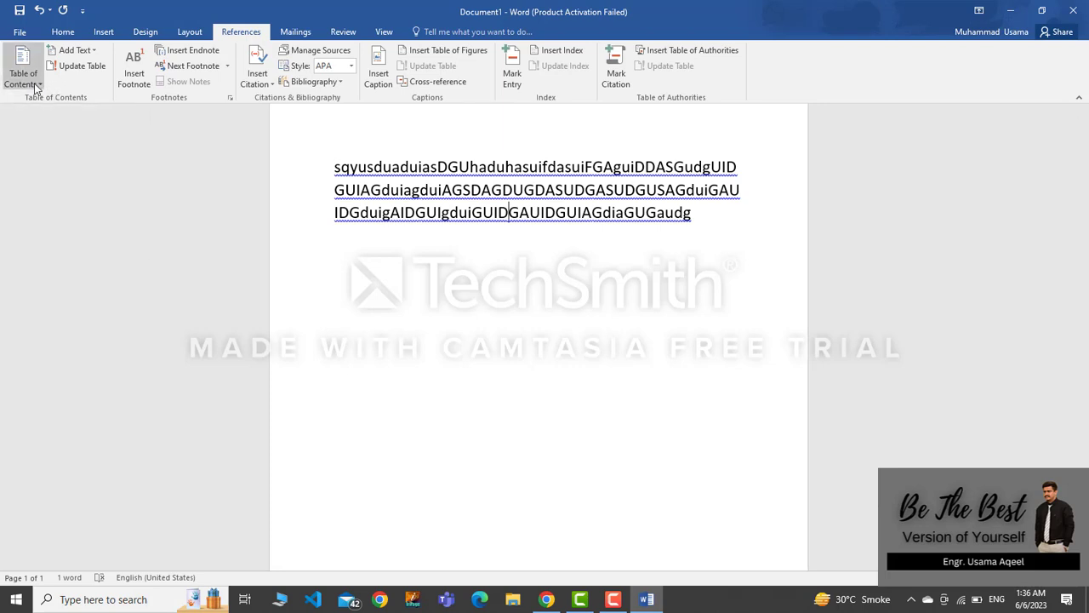
pyautogui.click(32, 82)
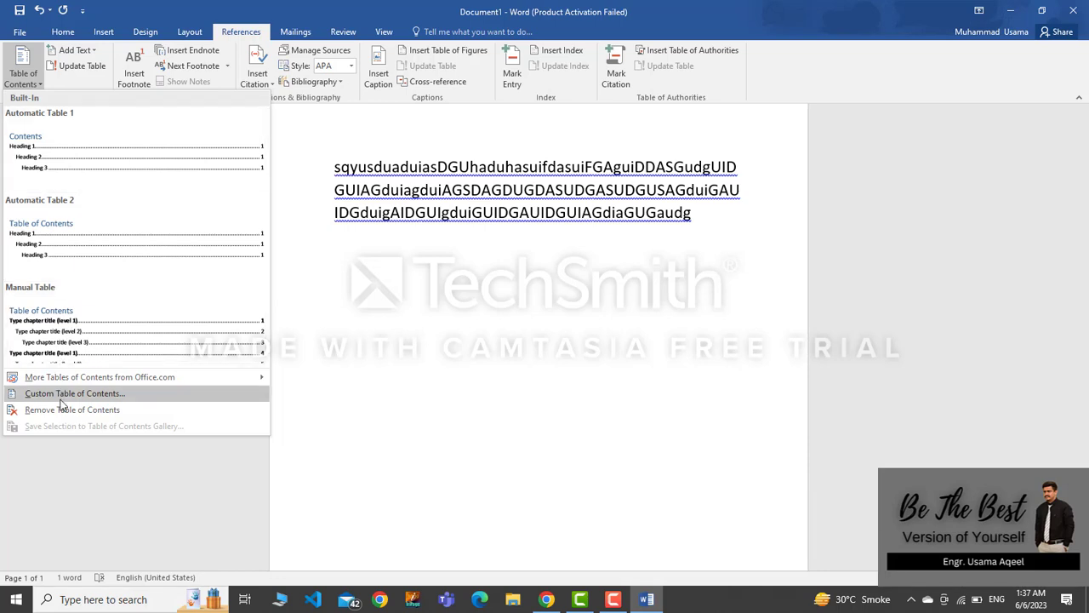
pyautogui.click(99, 314)
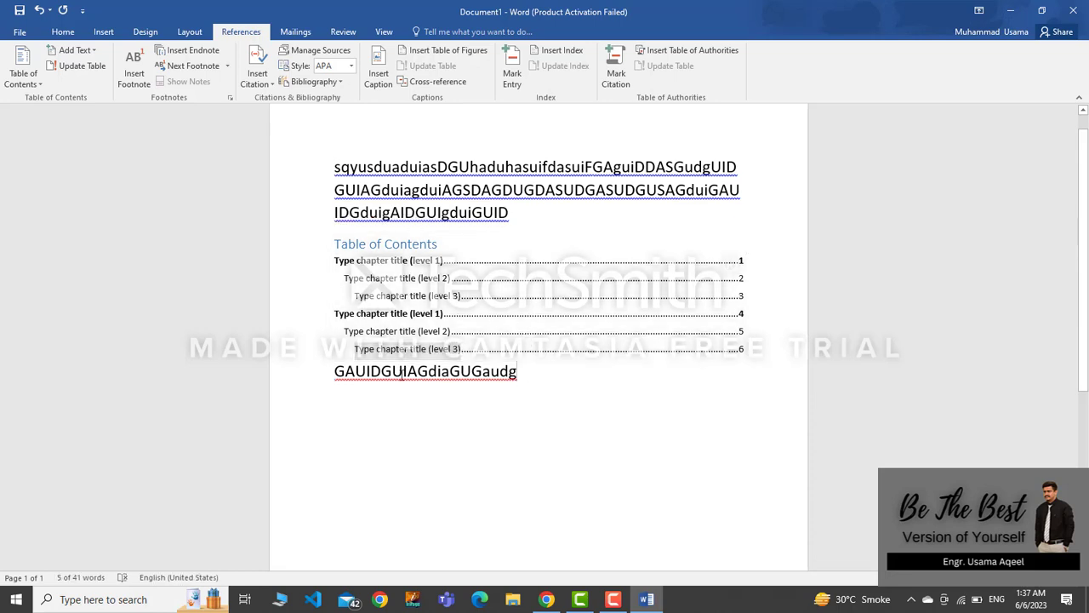
# Delete the sample text below and above the table of contents so that only the table remains.
pyautogui.moveTo(521, 372); pyautogui.dragTo(366, 380)
pyautogui.doubleClick(332, 379)
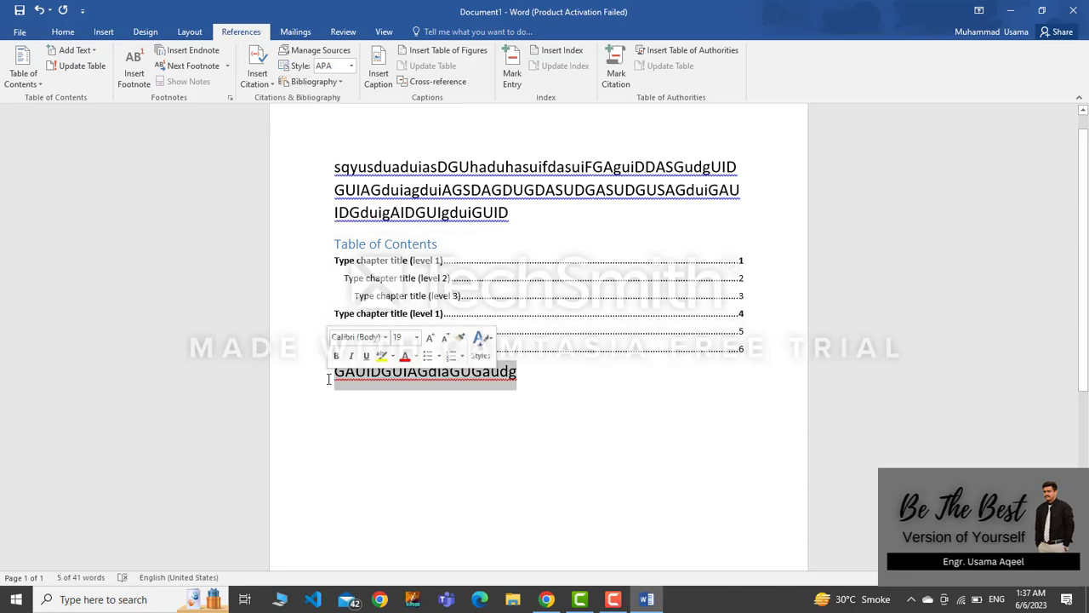
pyautogui.press('BackSpace')
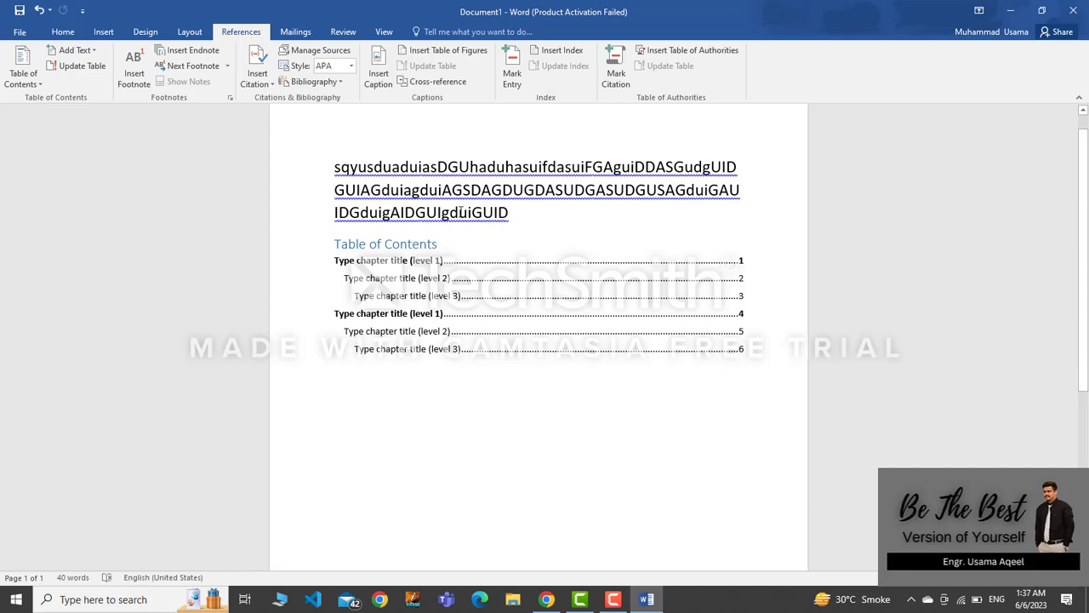
pyautogui.moveTo(460, 211); pyautogui.dragTo(226, 165)
pyautogui.press('BackSpace')
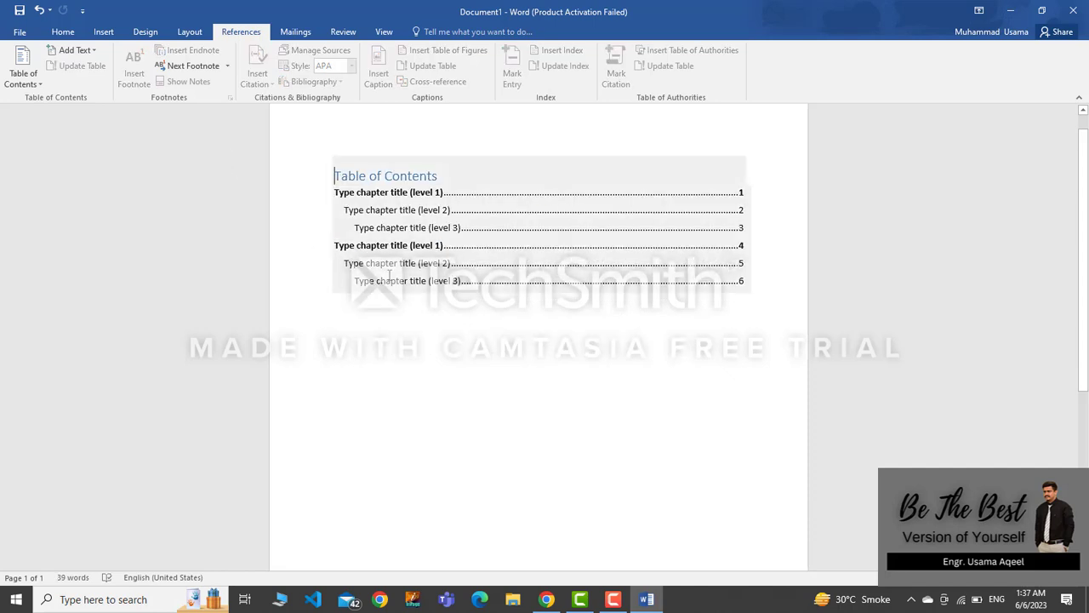
# Examine the level 1, level 2 and level 3 chapter title placeholders in the table of contents one by one.
pyautogui.keyDown('ctrl'); pyautogui.scroll(4, 361, 199); pyautogui.keyUp('ctrl')
pyautogui.click(361, 205)
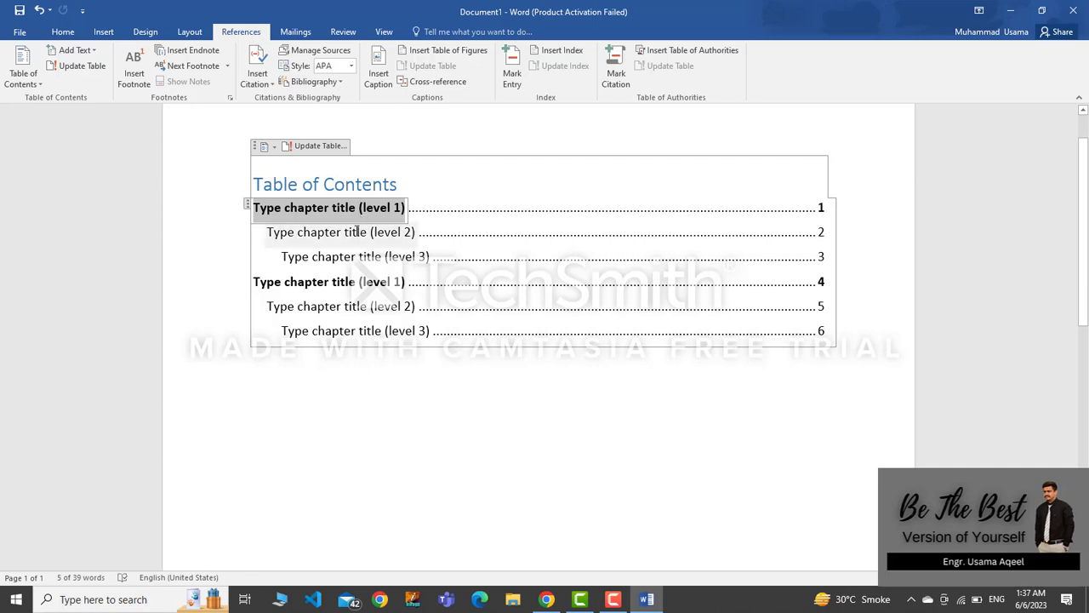
pyautogui.click(362, 229)
pyautogui.click(362, 257)
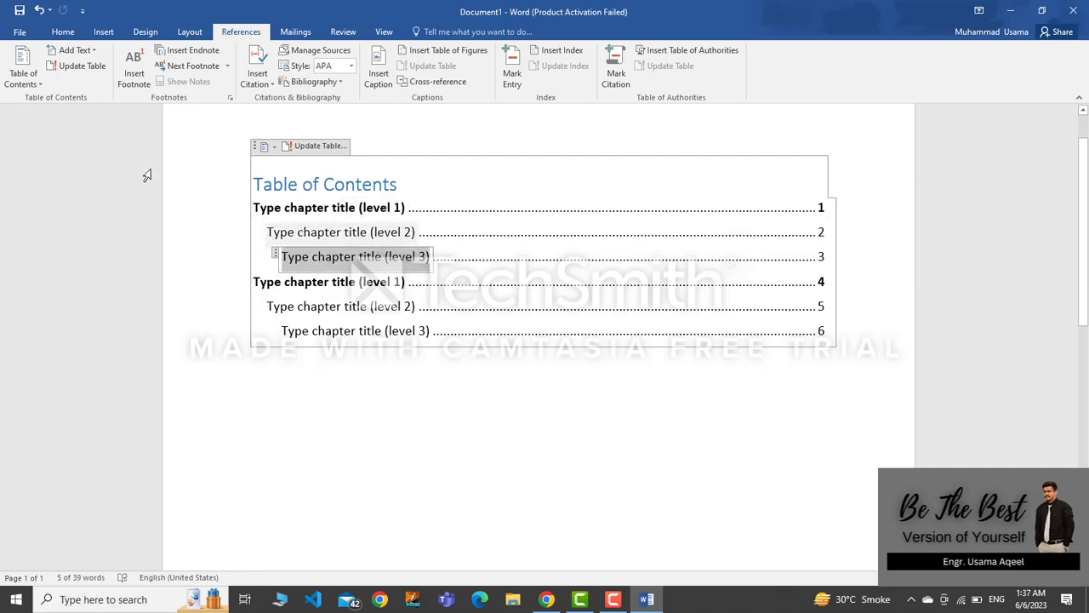
# Review the built-in table of contents styles and the Add Text level choices without applying any.
pyautogui.click(30, 75)
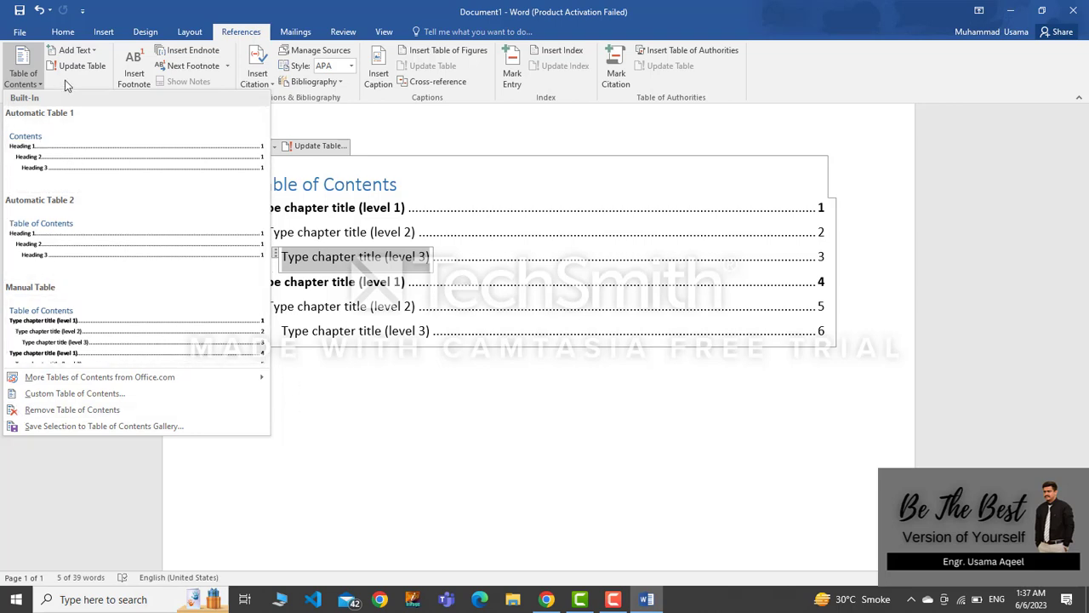
pyautogui.click(75, 50)
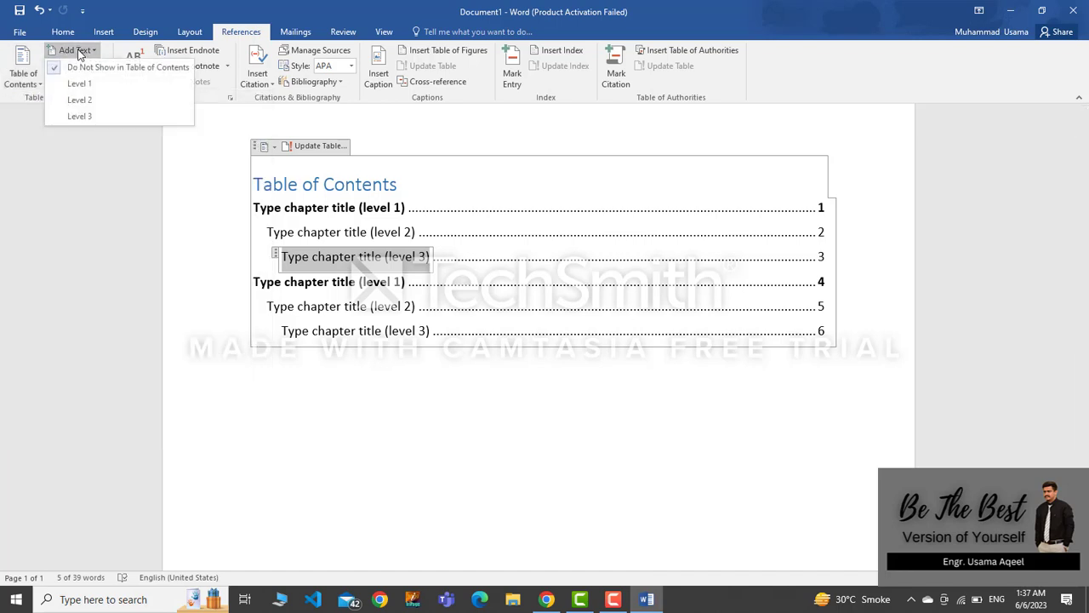
pyautogui.click(6, 119)
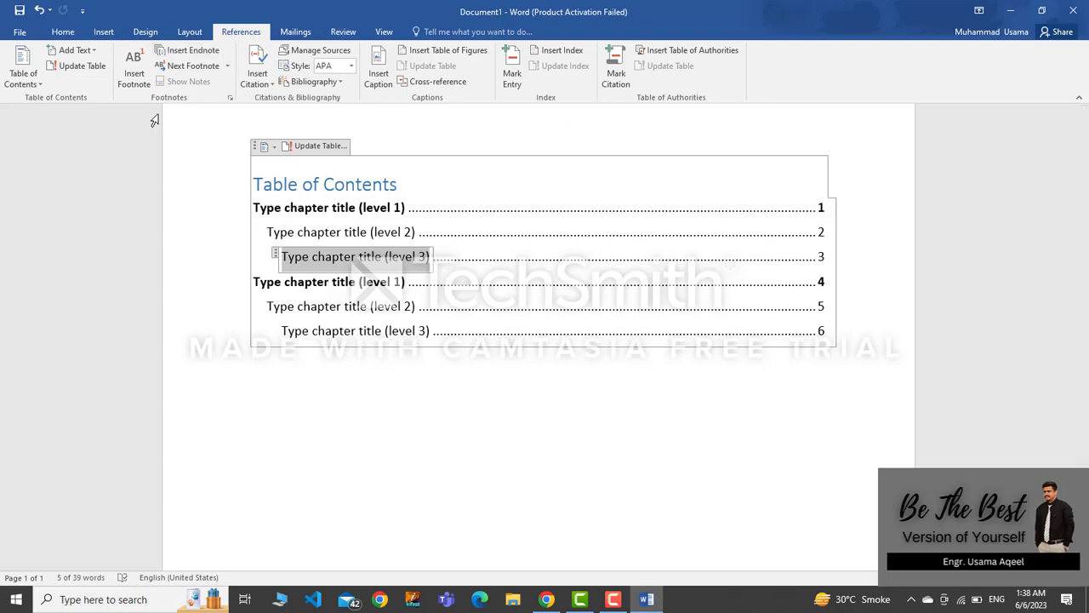
# Look over the mailing and reviewing tools, including the Compare and Combine options, without starting any of them.
pyautogui.click(296, 32)
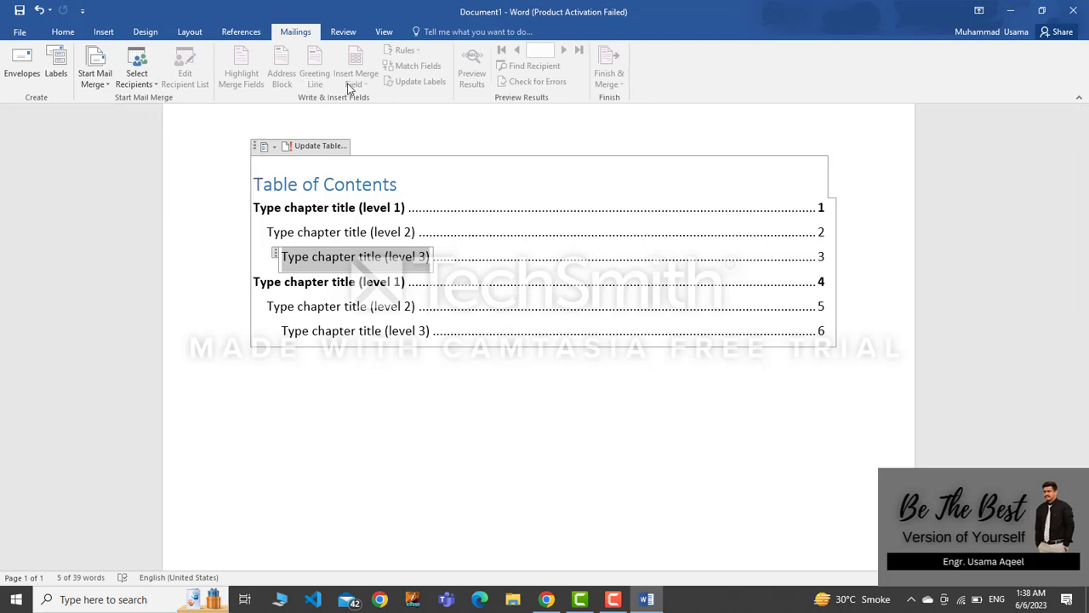
pyautogui.click(406, 374)
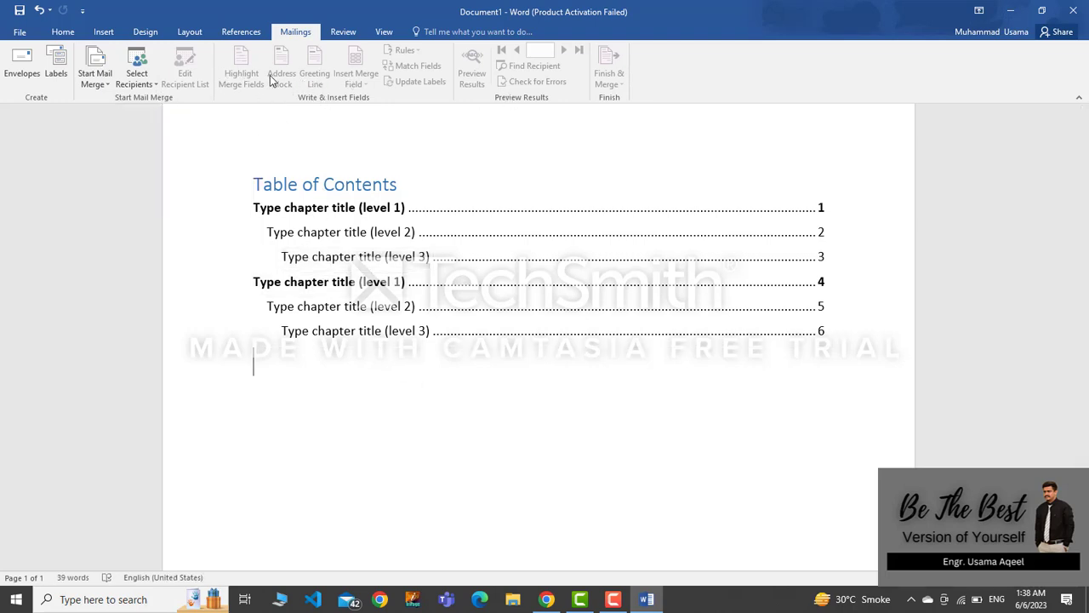
pyautogui.click(341, 32)
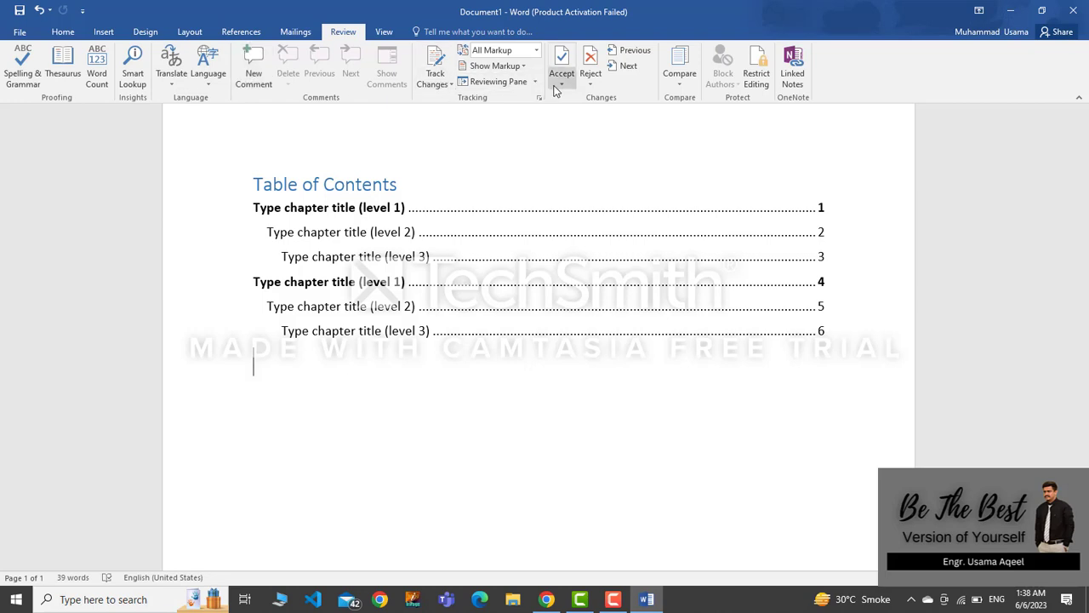
pyautogui.click(677, 78)
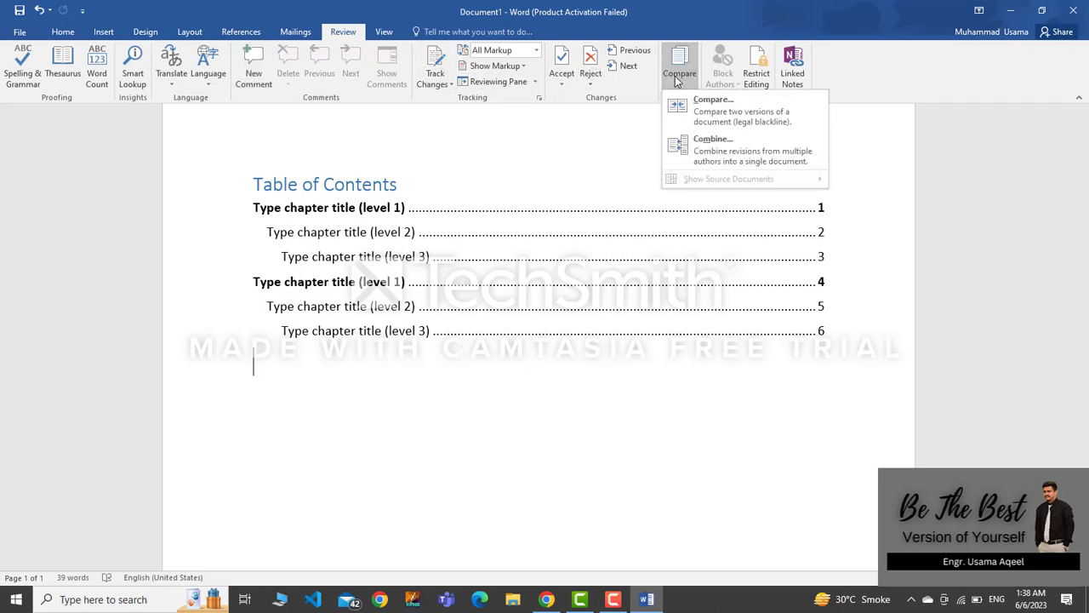
pyautogui.click(677, 78)
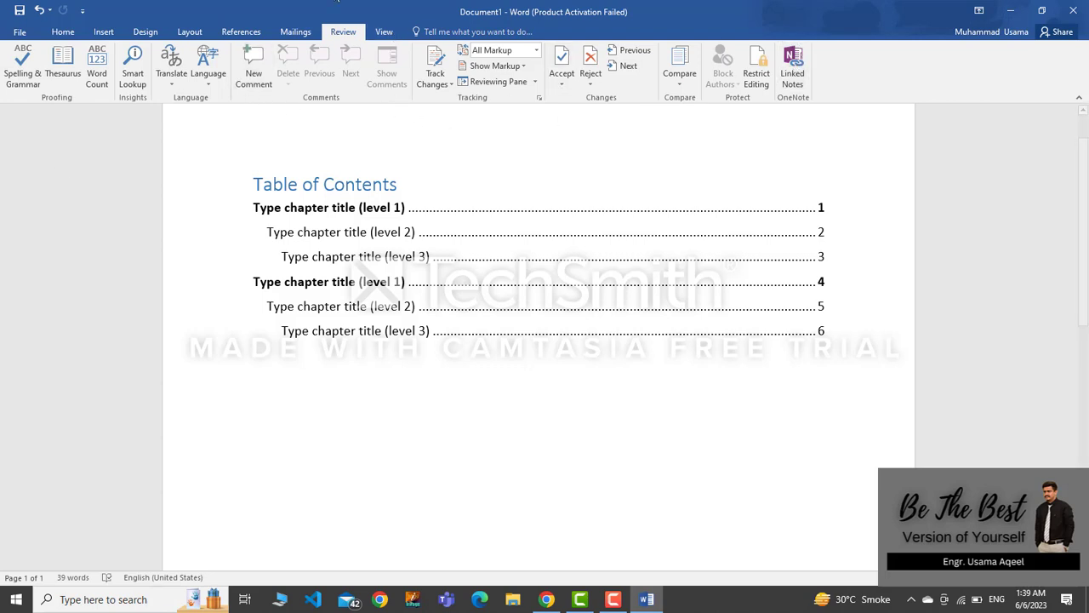
# View the table of contents in Read Mode, check its view options, and return to editing the document.
pyautogui.click(384, 32)
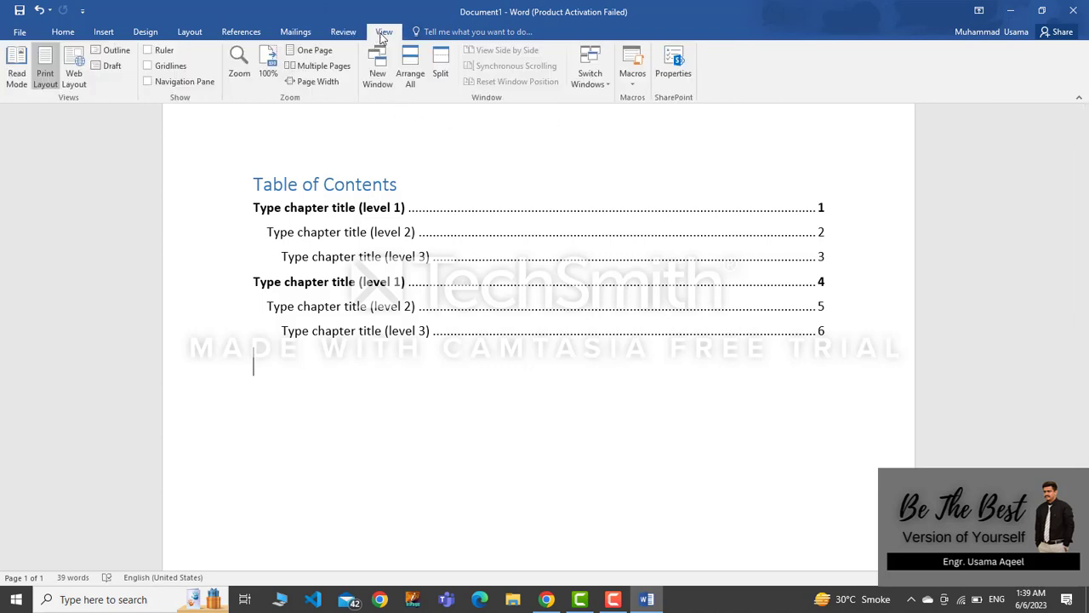
pyautogui.click(15, 81)
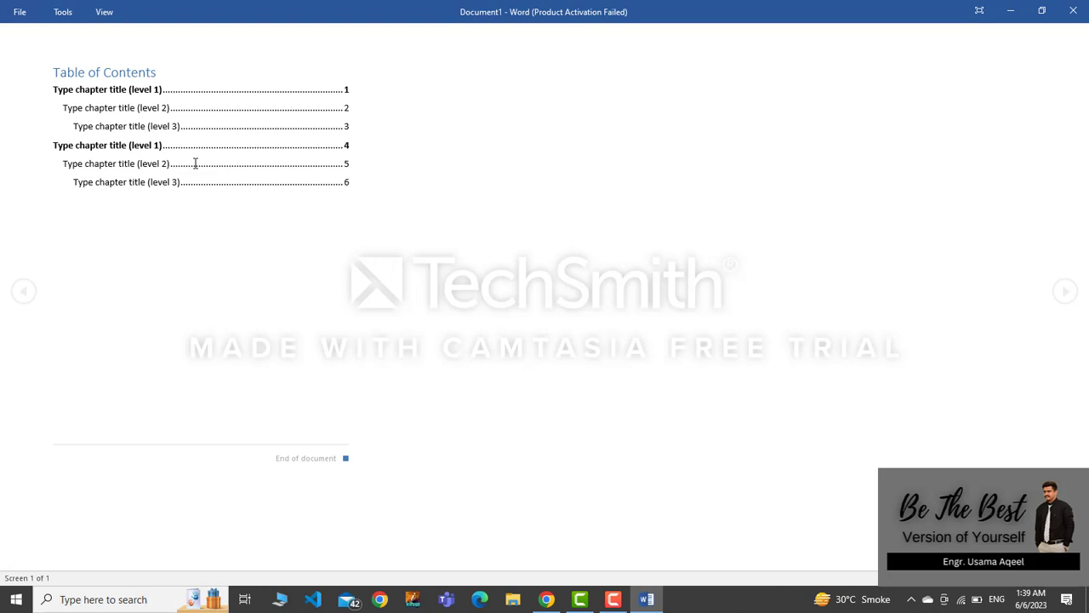
pyautogui.click(194, 163)
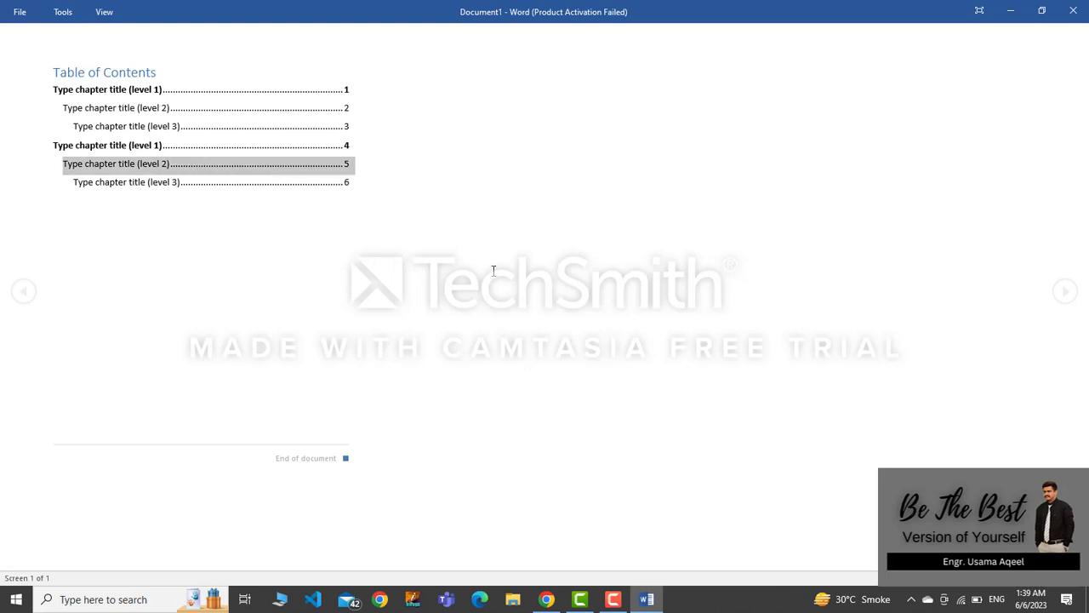
pyautogui.click(363, 183)
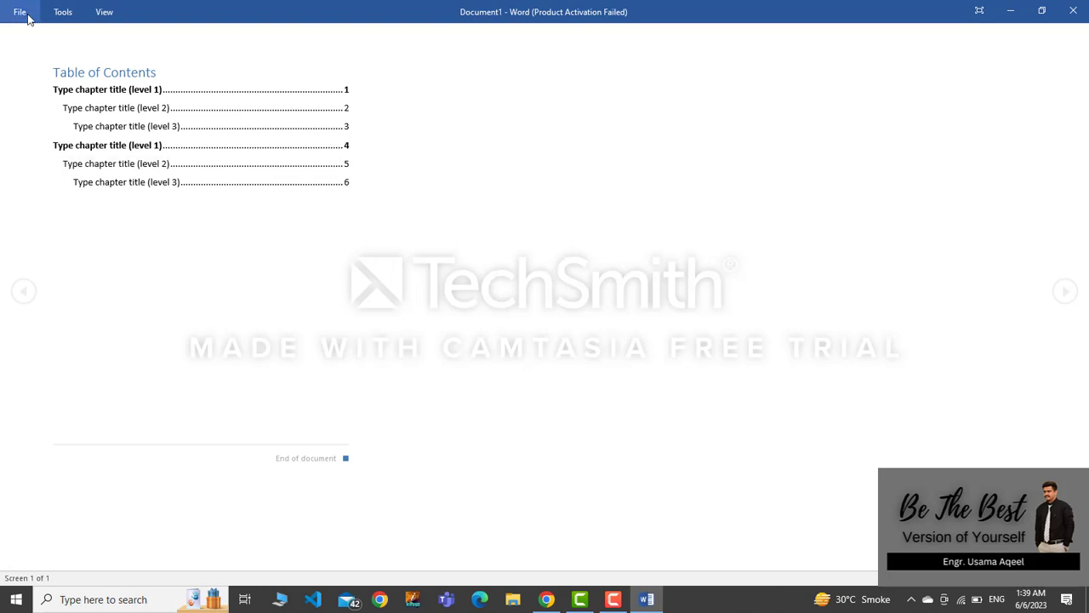
pyautogui.click(100, 12)
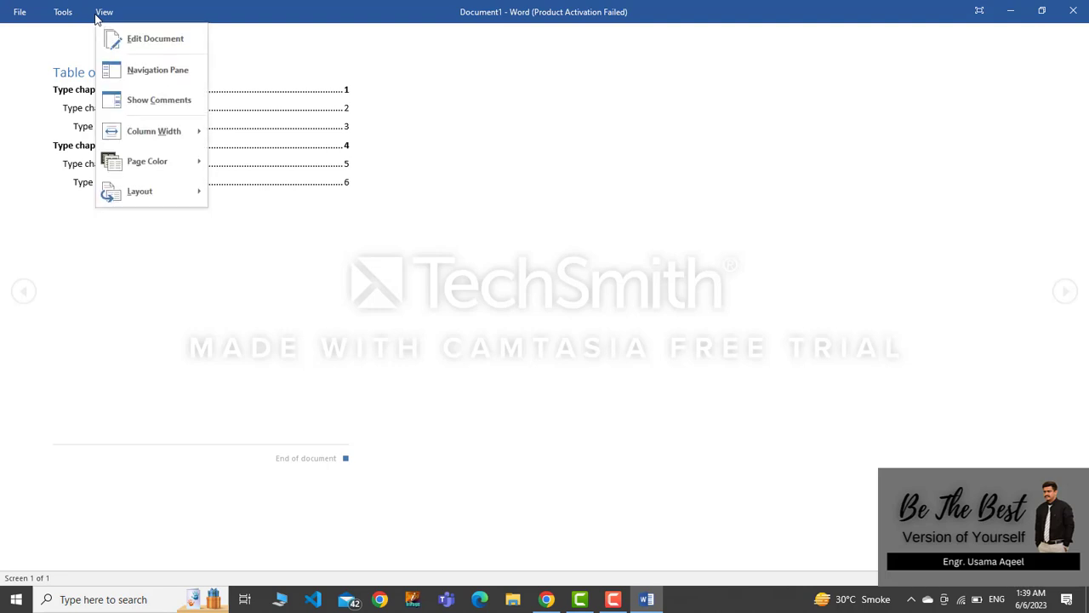
pyautogui.click(136, 47)
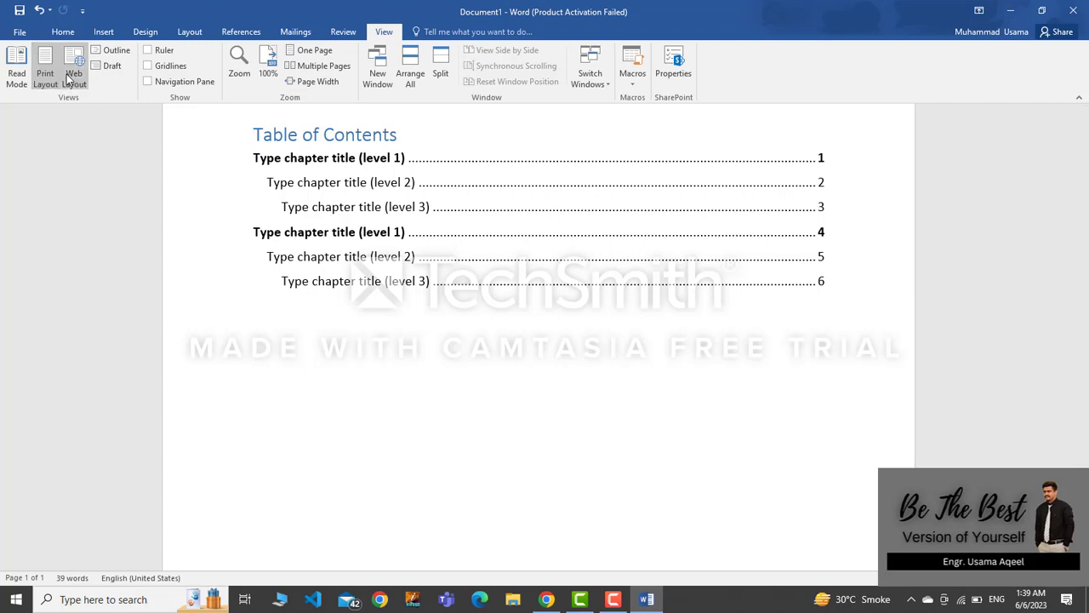
# Try showing the Ruler, Gridlines and Navigation Pane, and hide all three again.
pyautogui.click(162, 50)
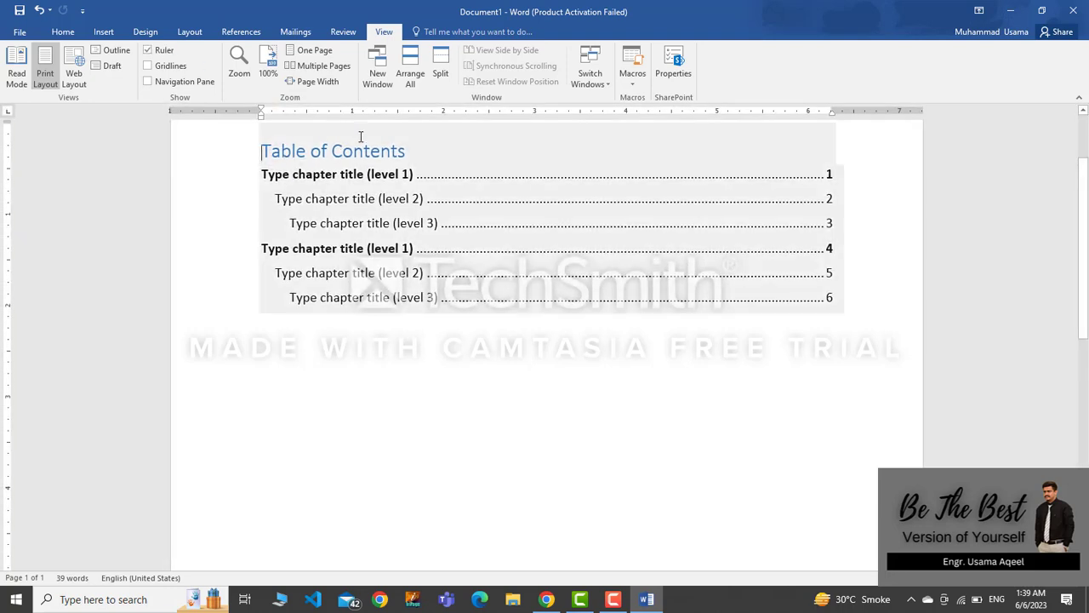
pyautogui.click(162, 50)
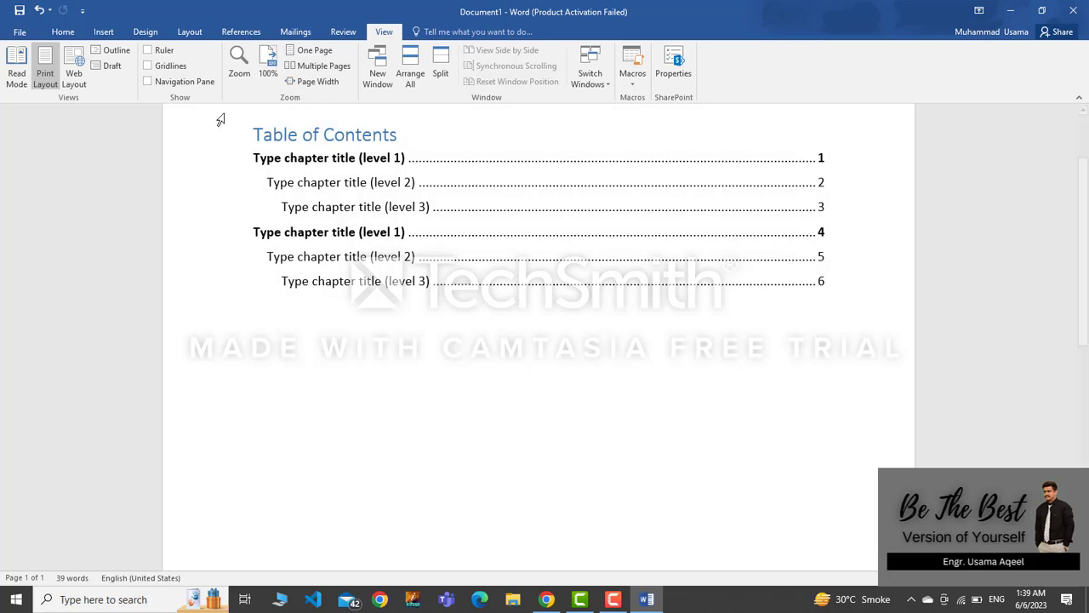
pyautogui.click(163, 51)
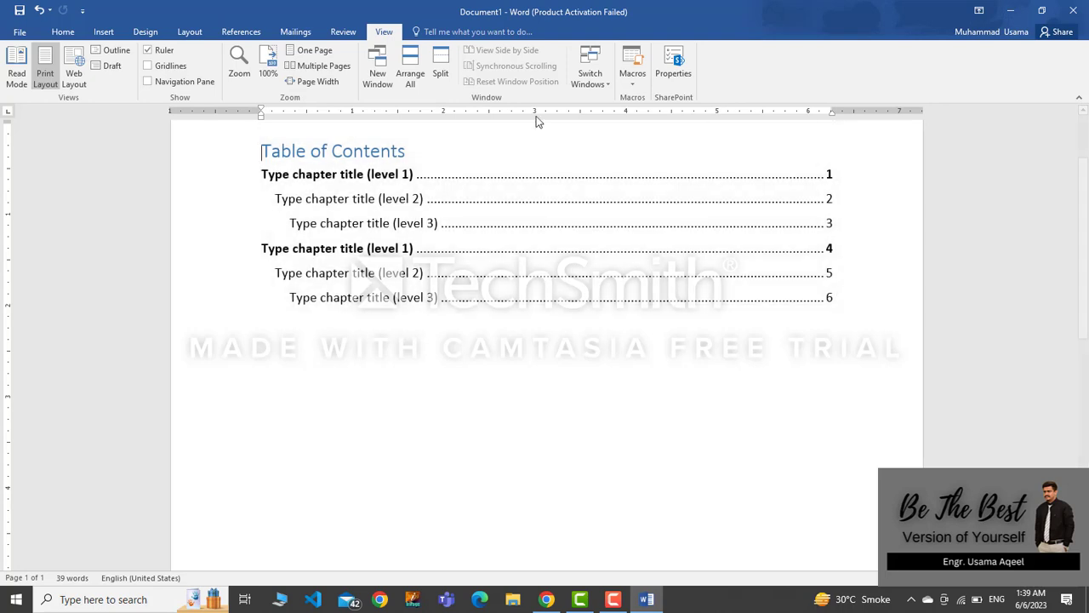
pyautogui.click(151, 66)
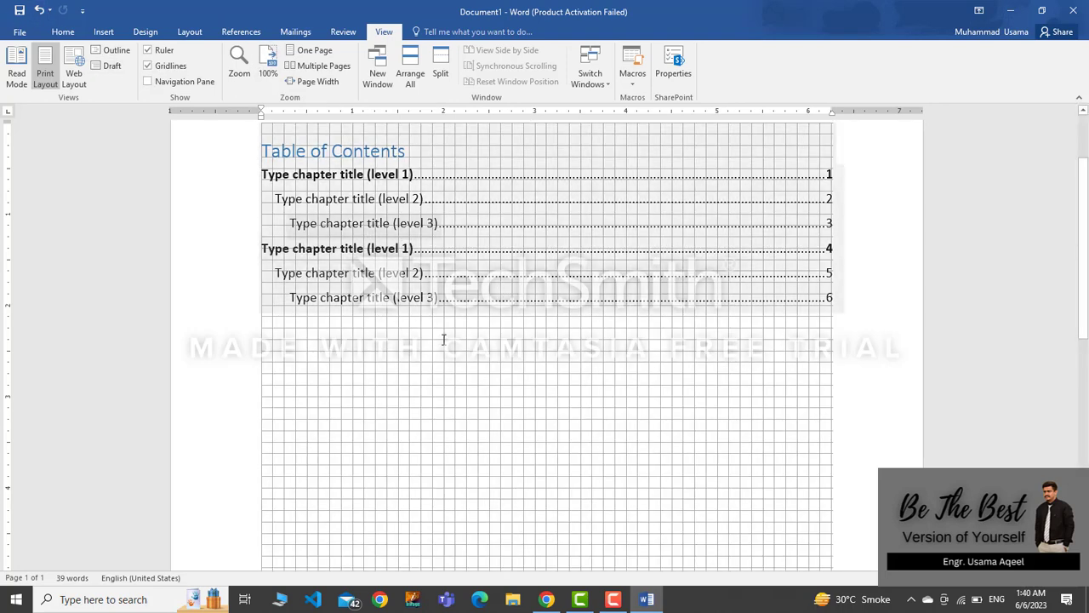
pyautogui.click(148, 81)
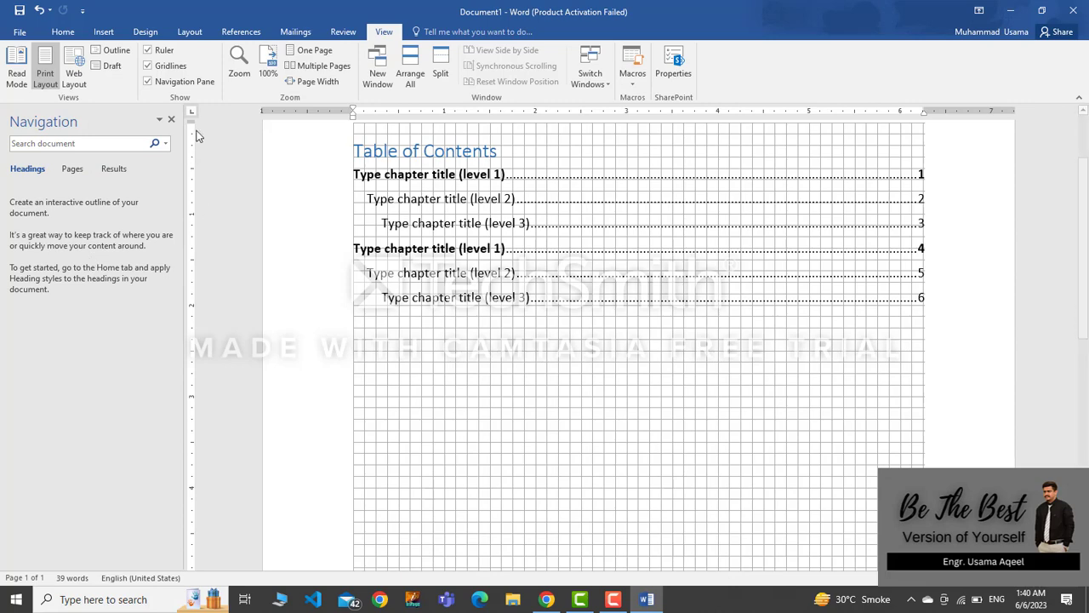
pyautogui.click(162, 80)
pyautogui.click(149, 65)
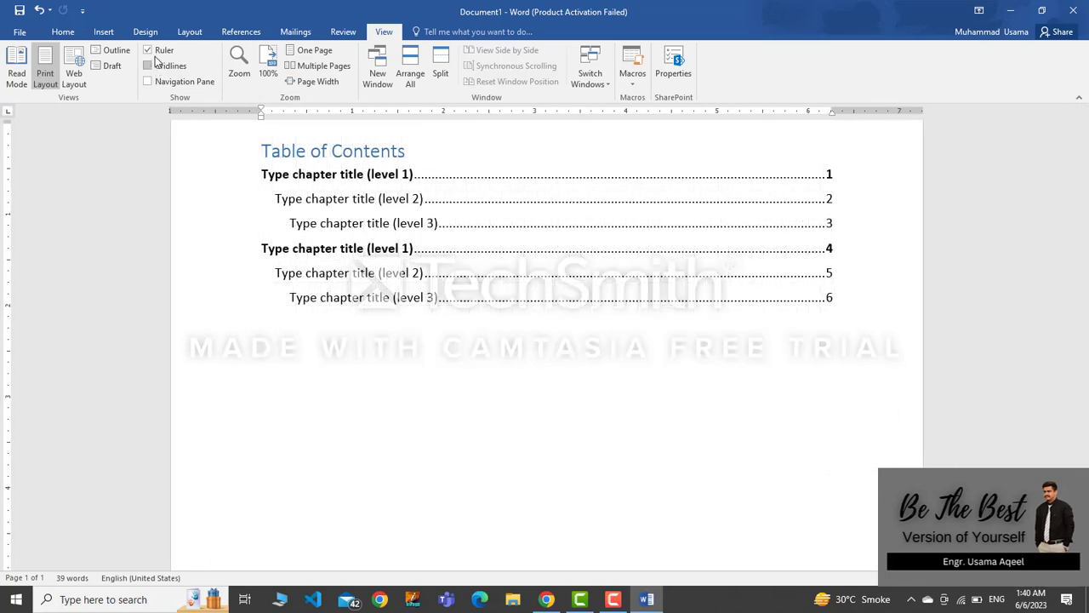
pyautogui.click(148, 50)
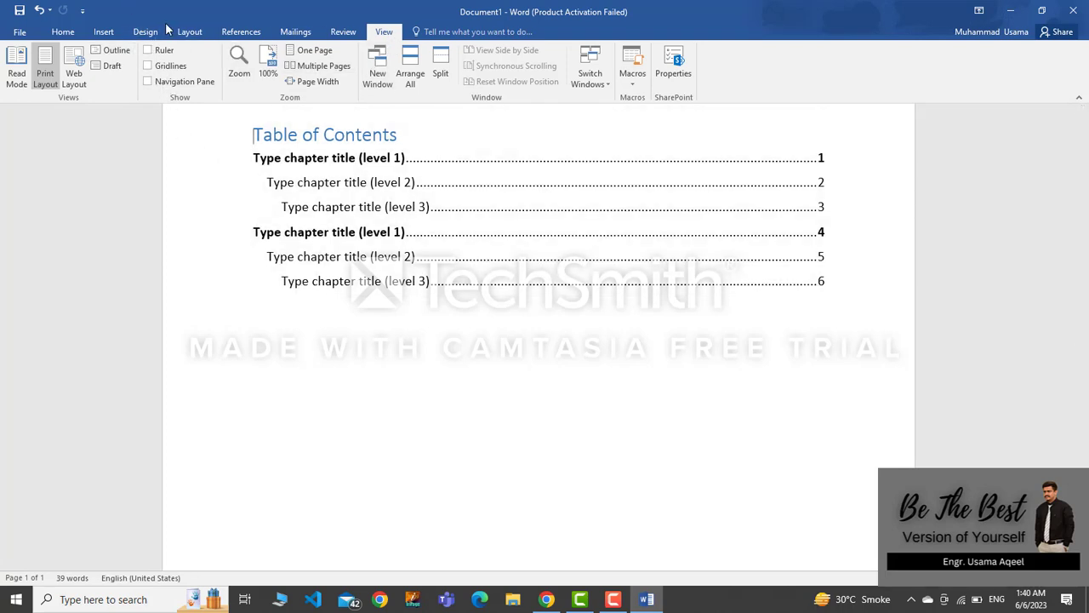
# Review the Zoom settings without changing them, and switch the document to the Multiple Pages view.
pyautogui.click(238, 58)
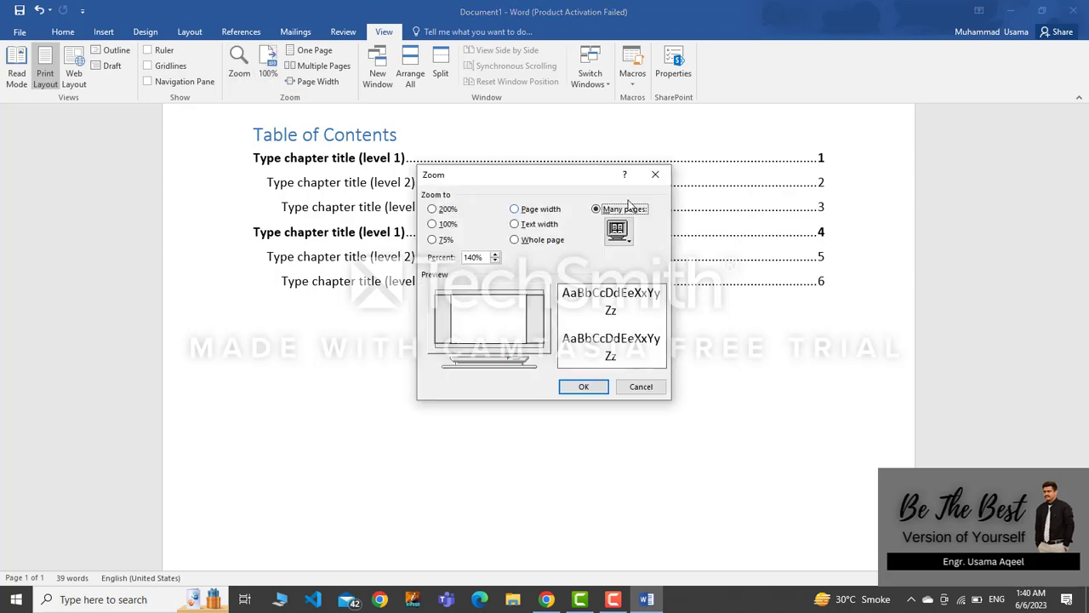
pyautogui.click(655, 174)
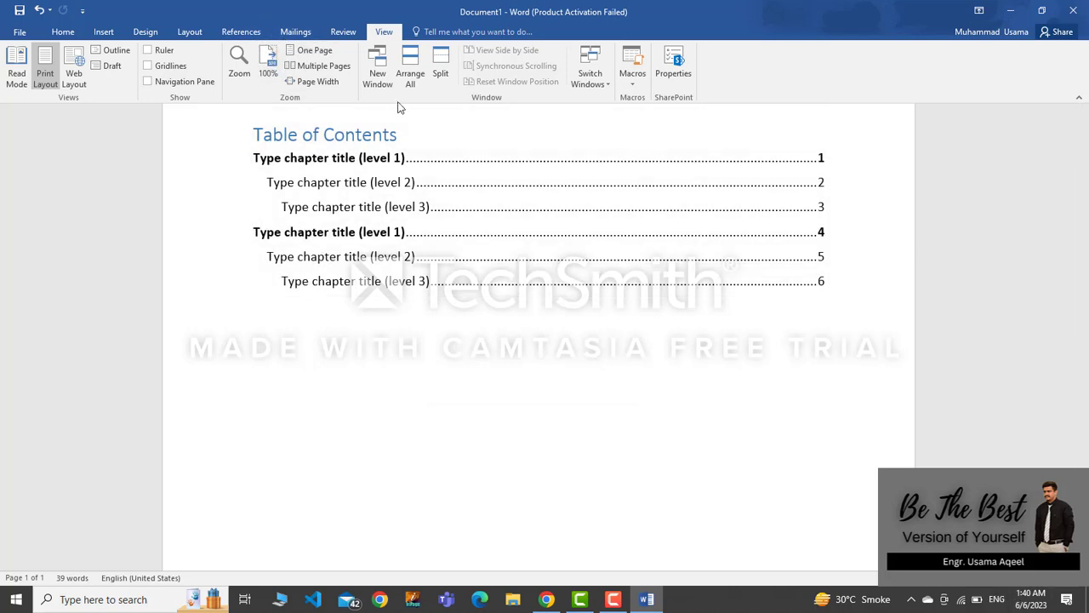
pyautogui.click(316, 67)
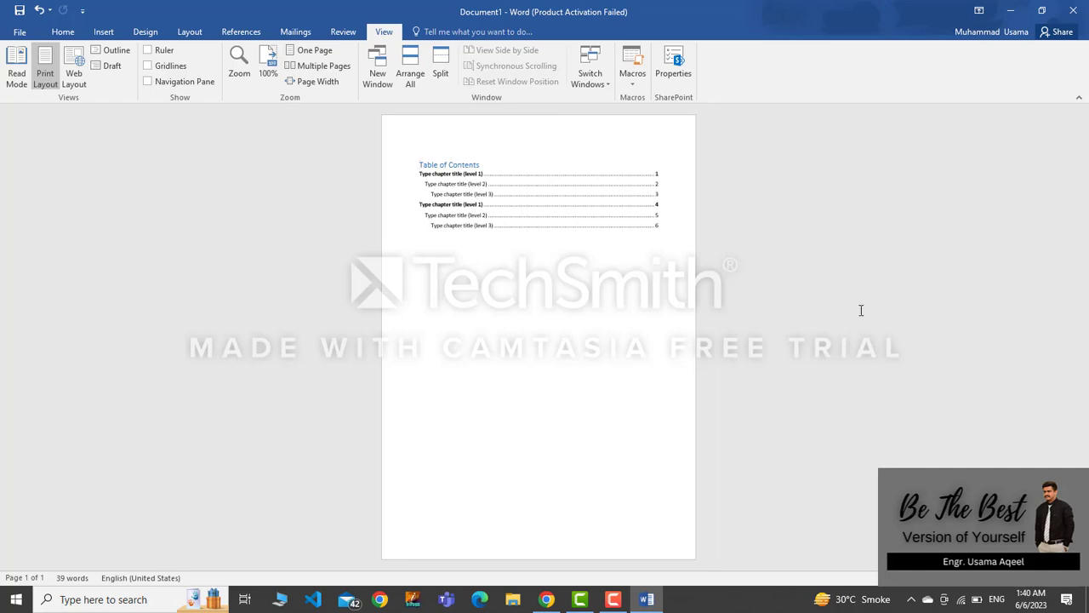
# Switch the document to the One Page view and examine the table of contents at larger and smaller zoom levels.
pyautogui.click(291, 56)
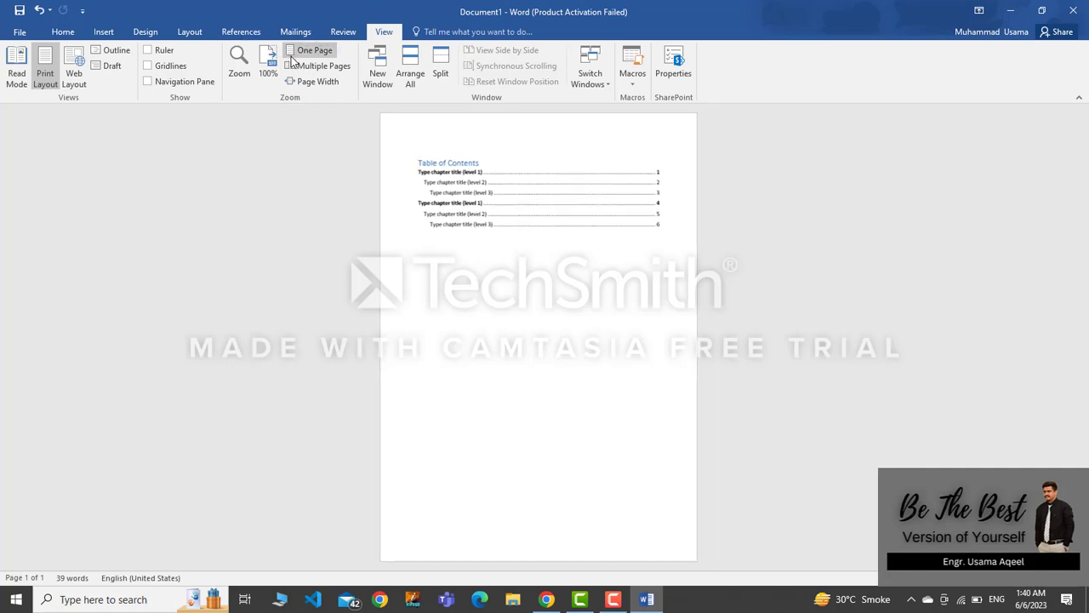
pyautogui.keyDown('ctrl'); pyautogui.scroll(5, 510, 222); pyautogui.keyUp('ctrl')
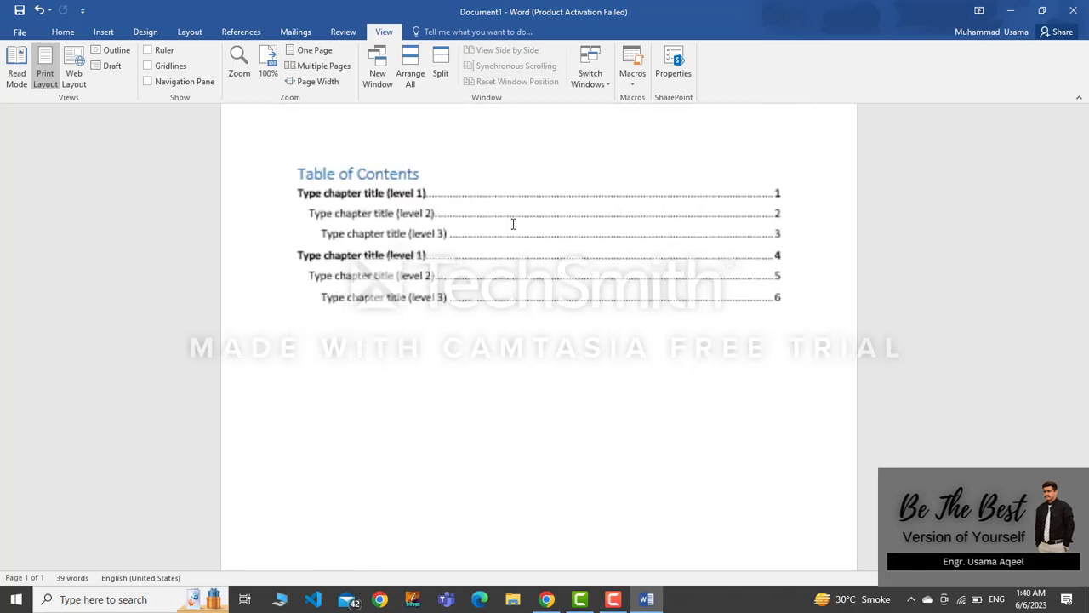
pyautogui.keyDown('ctrl'); pyautogui.scroll(-1, 598, 258); pyautogui.keyUp('ctrl')
pyautogui.scroll(-2, 598, 259)
pyautogui.keyDown('ctrl'); pyautogui.scroll(-3, 598, 259); pyautogui.keyUp('ctrl')
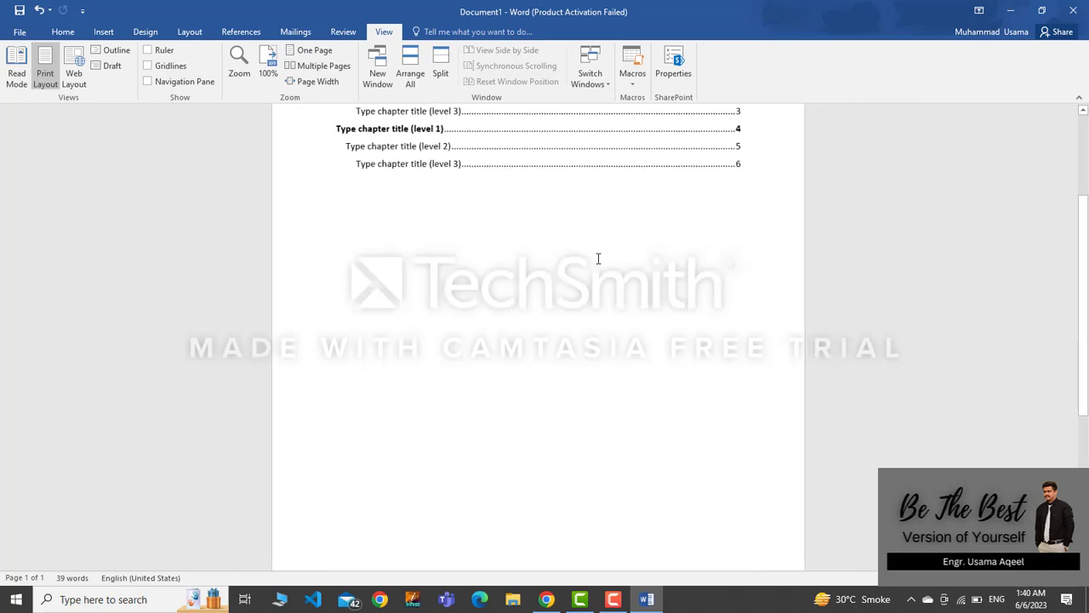
pyautogui.scroll(-2, 599, 258)
pyautogui.scroll(3, 598, 258)
pyautogui.keyDown('ctrl'); pyautogui.scroll(-2, 598, 259); pyautogui.keyUp('ctrl')
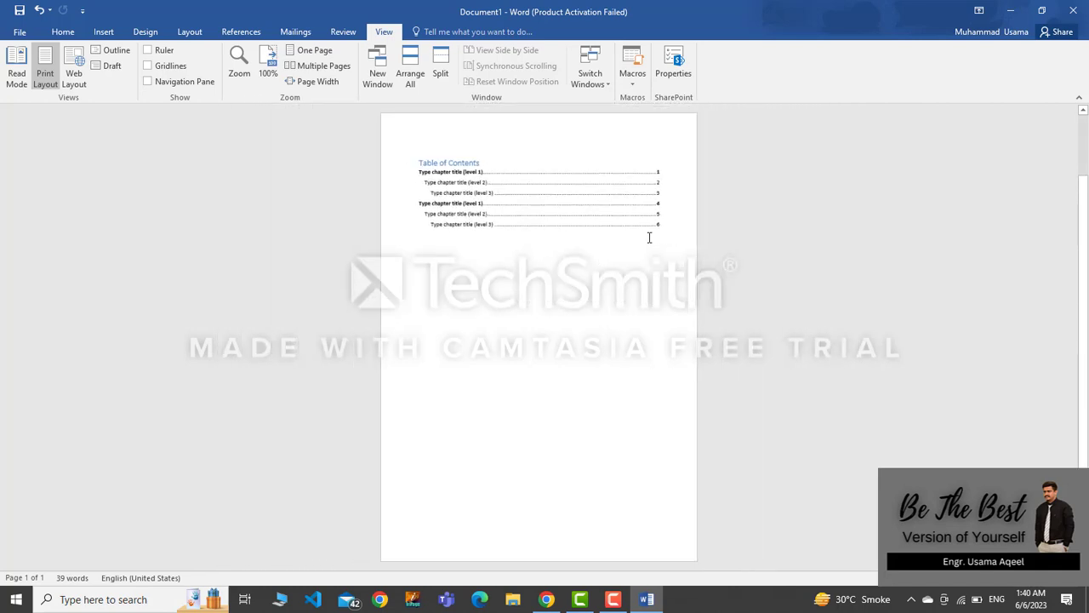
# Add blank lines below the table of contents until the document runs onto a second page.
pyautogui.press('Return')
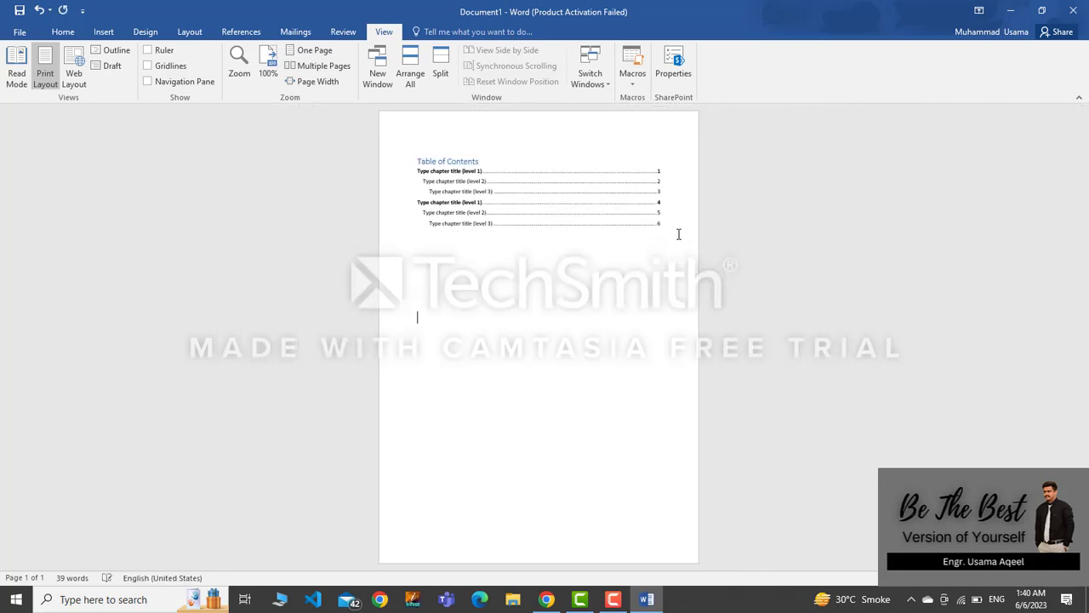
pyautogui.press('Return')
pyautogui.press('Return')
pyautogui.press('Return')
pyautogui.press('Return')
pyautogui.press('Return')
pyautogui.press('Return')
pyautogui.press('Return')
pyautogui.press('Return')
pyautogui.press('Return')
pyautogui.press('Return')
pyautogui.press('Return')
pyautogui.press('Return')
pyautogui.press('Return')
pyautogui.press('Return')
pyautogui.press('Return')
pyautogui.press('Return')
pyautogui.press('Return')
pyautogui.press('Return')
pyautogui.press('Return')
pyautogui.press('Return')
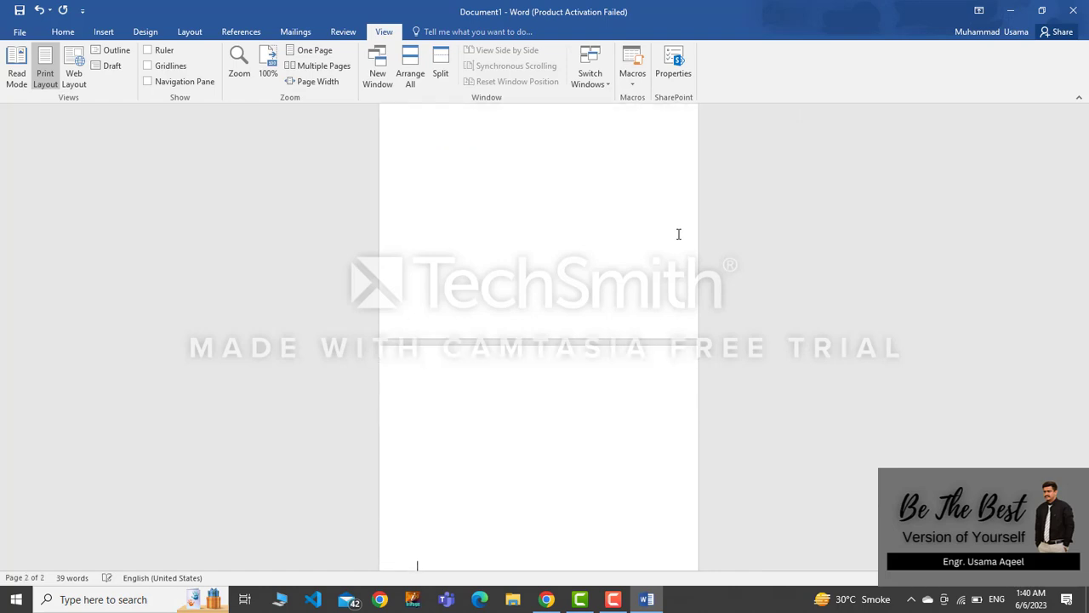
# Show both pages side by side in the Multiple Pages view, and return to a closer view of the table of contents.
pyautogui.click(332, 68)
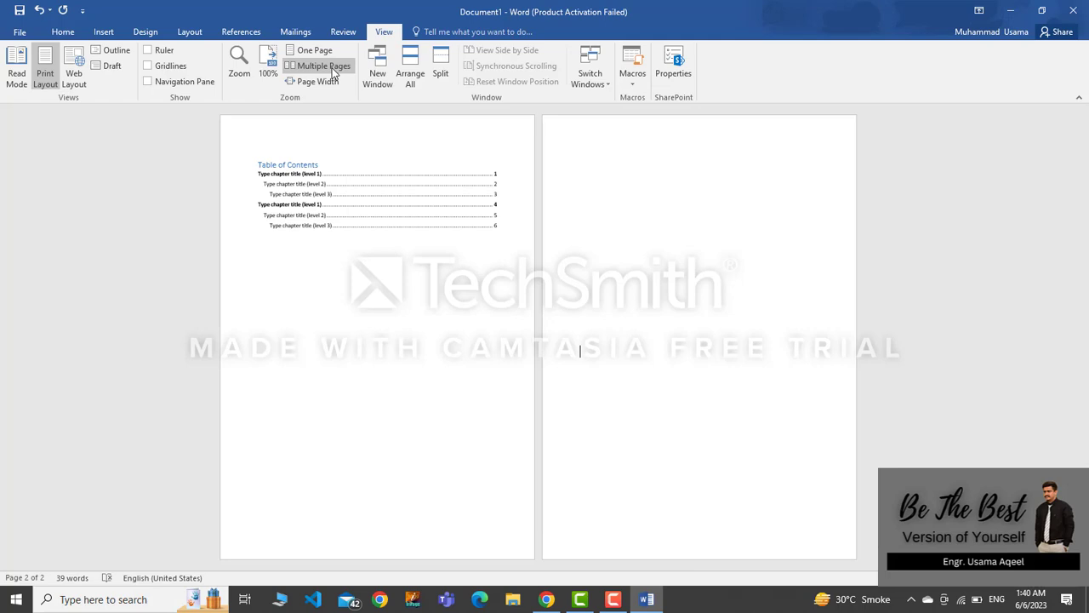
pyautogui.click(661, 274)
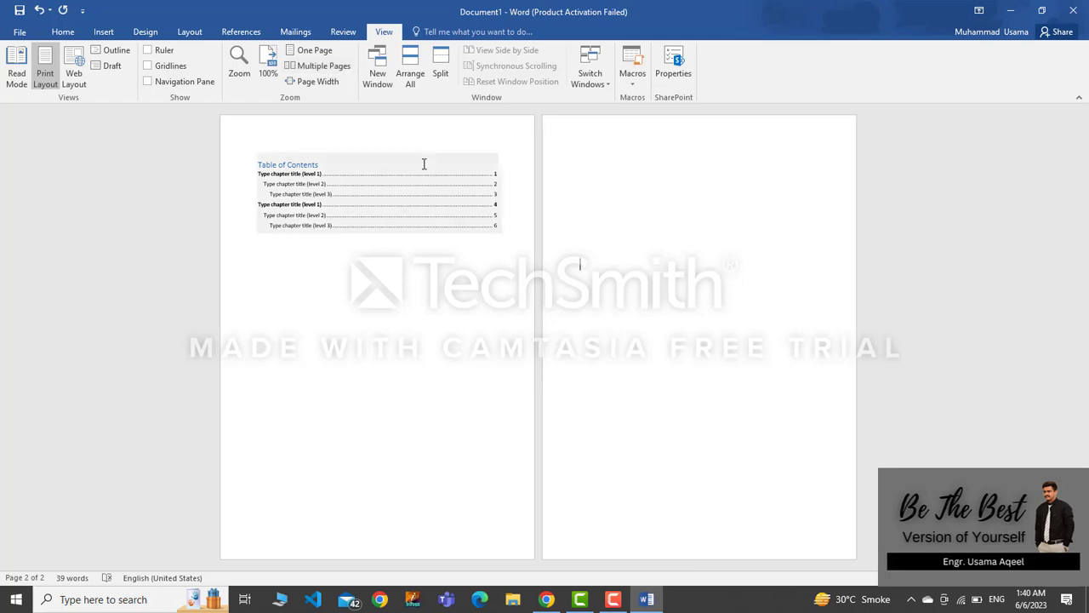
pyautogui.click(315, 50)
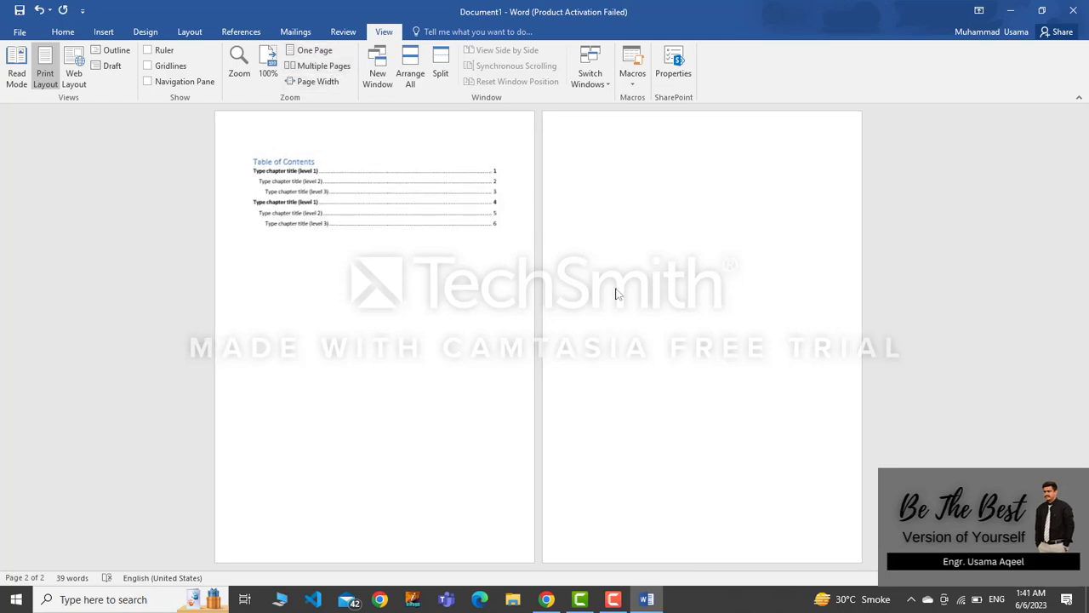
pyautogui.scroll(5, 566, 244)
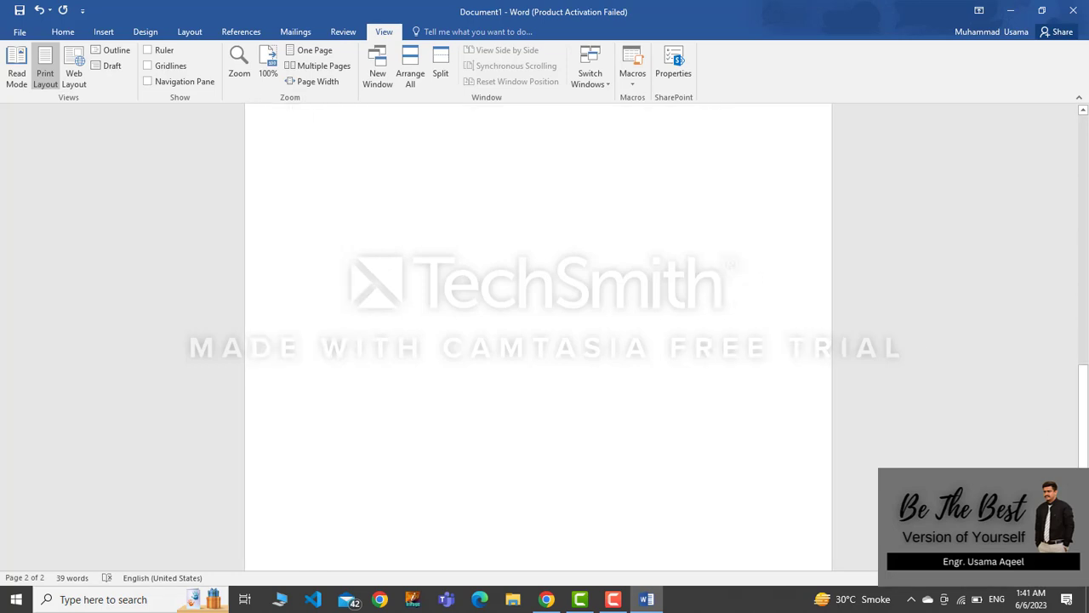
pyautogui.moveTo(1083, 409); pyautogui.dragTo(1086, 191)
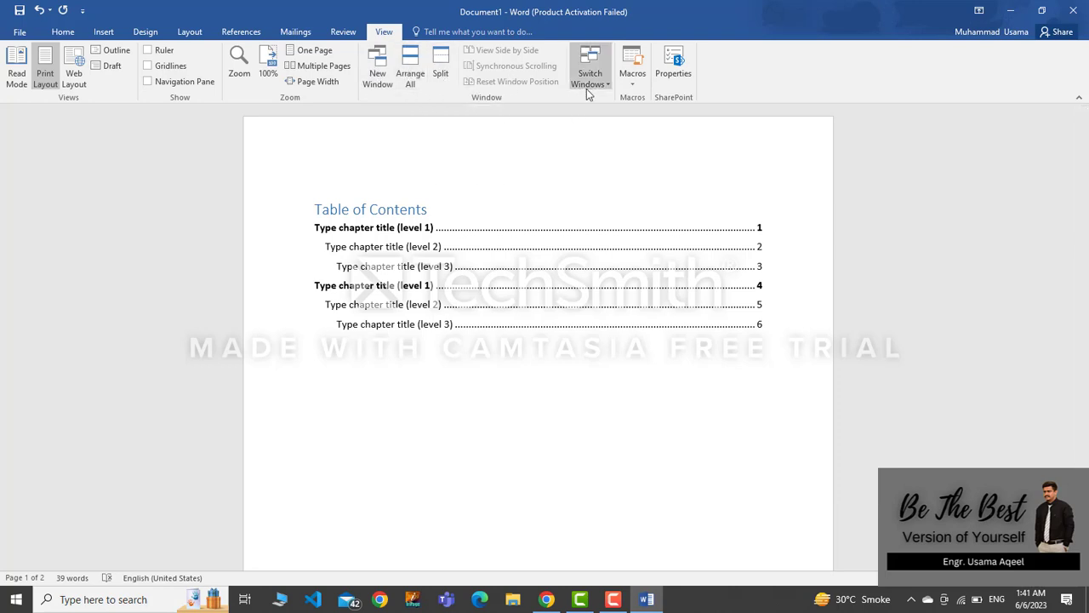
# View the document's Info page with its properties, and return to editing the document.
pyautogui.click(676, 86)
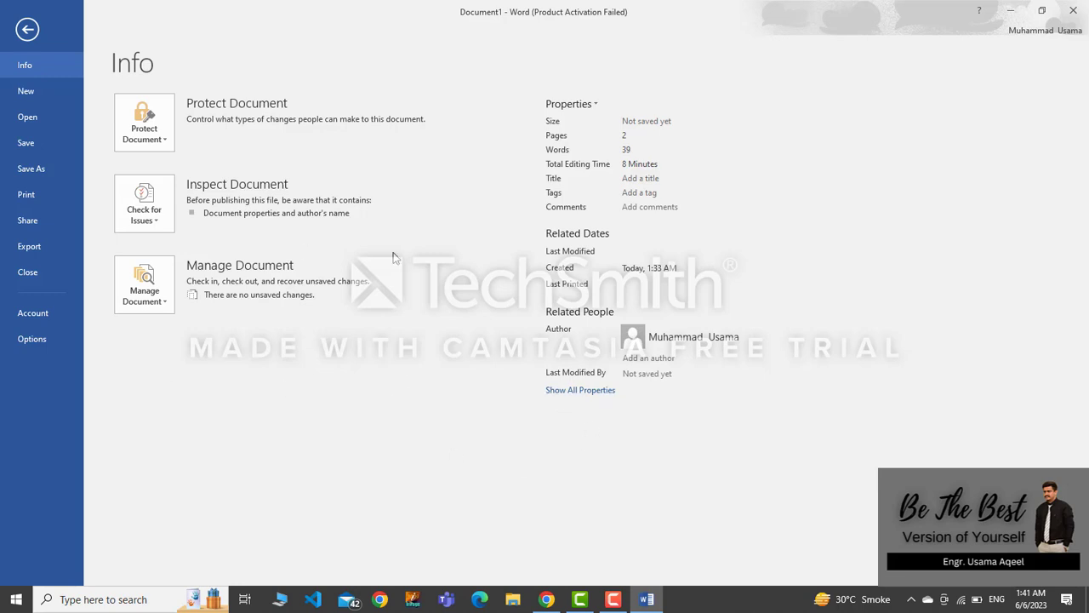
pyautogui.click(18, 25)
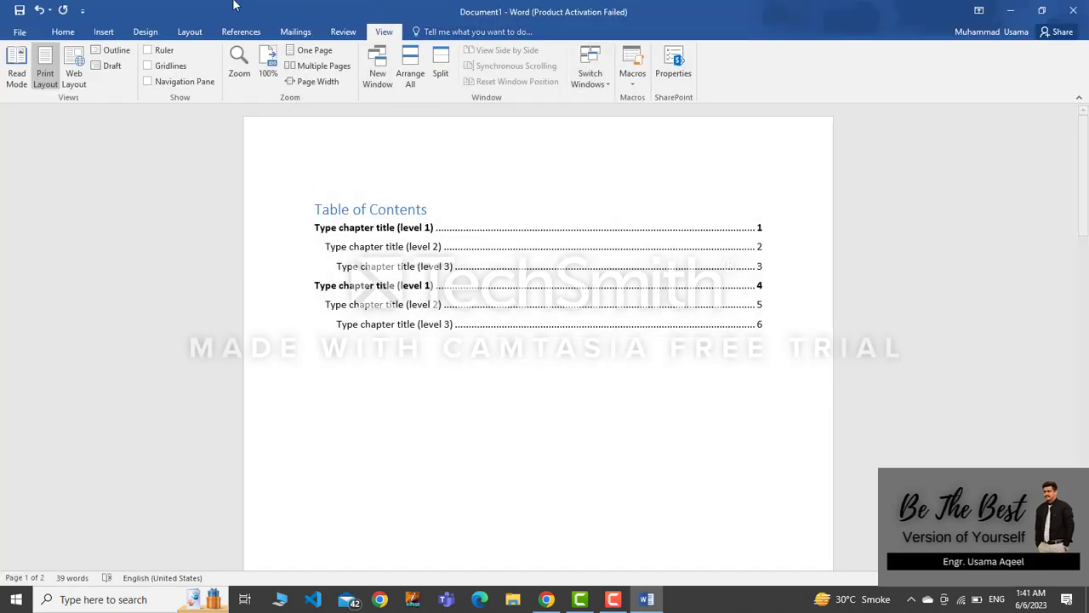
# Lay out the document in two columns.
pyautogui.click(189, 32)
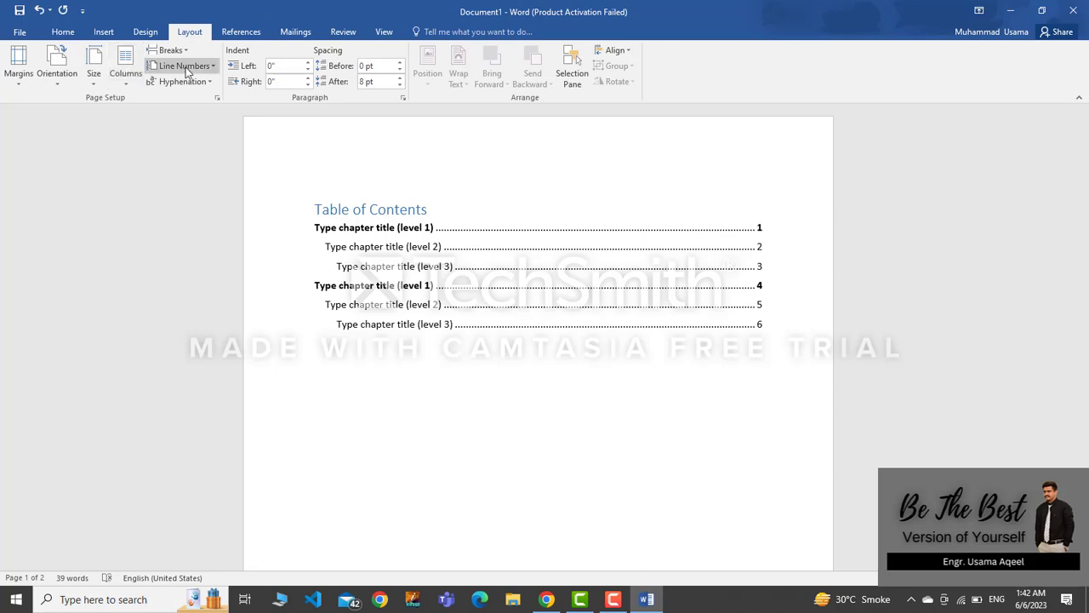
pyautogui.click(127, 79)
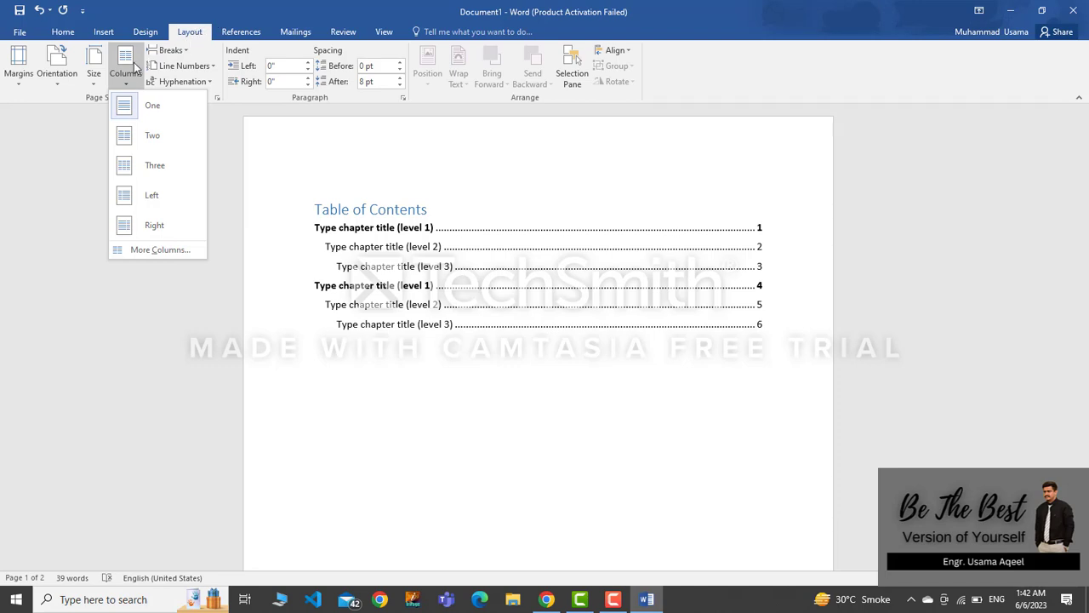
pyautogui.click(144, 146)
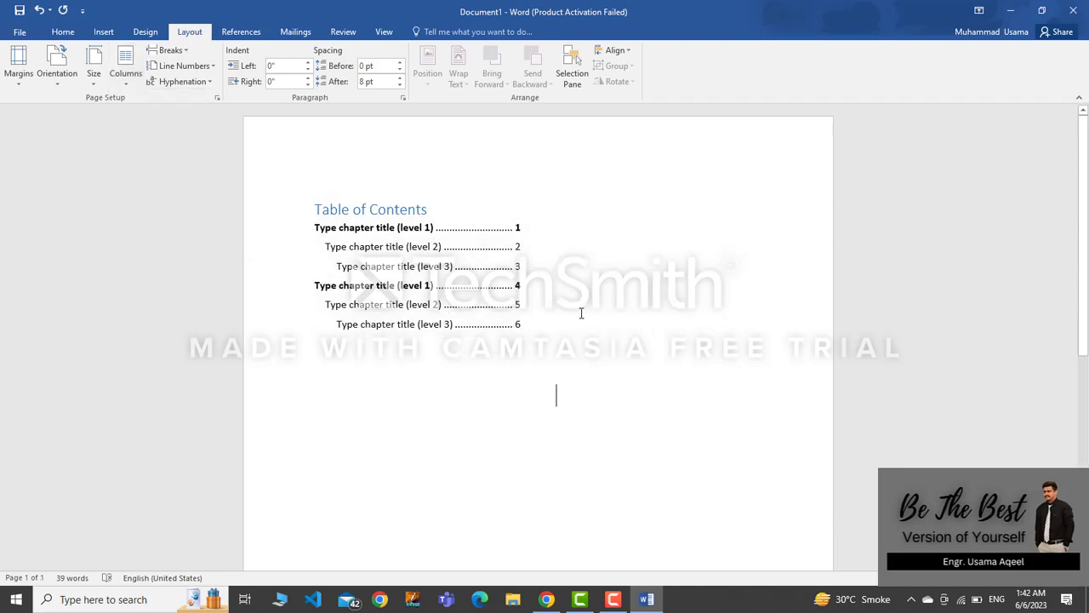
# Try to apply three columns and one column with the first level 1 entry of the table of contents selected.
pyautogui.click(470, 236)
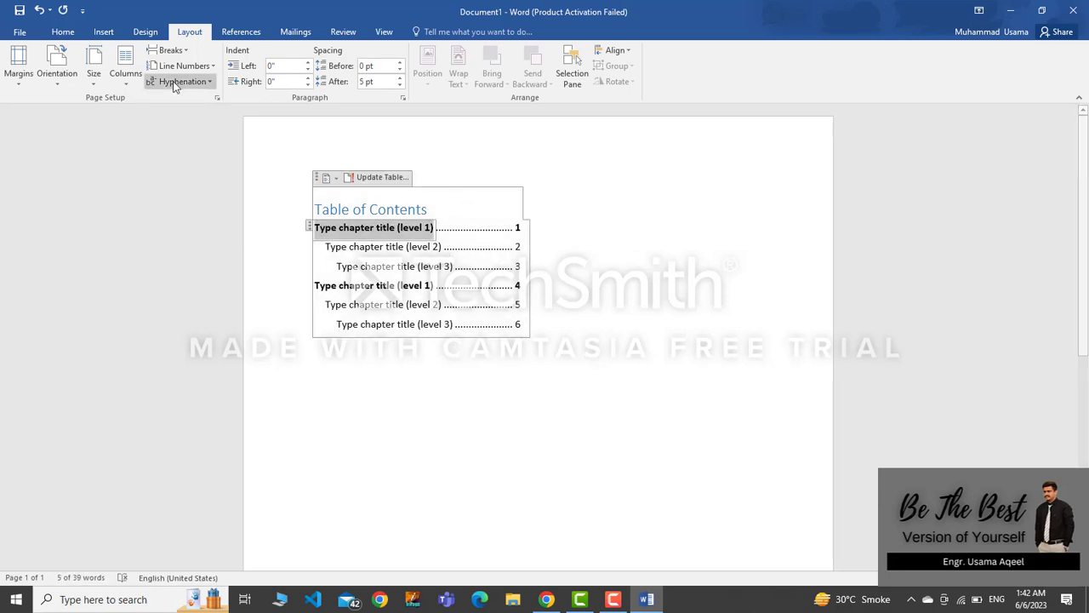
pyautogui.click(129, 70)
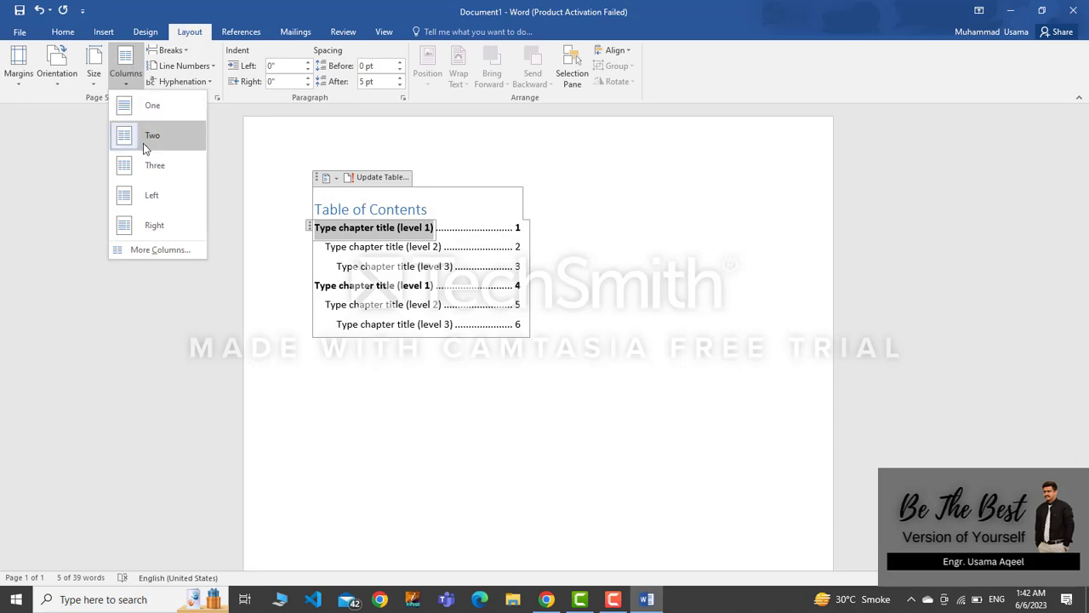
pyautogui.click(155, 167)
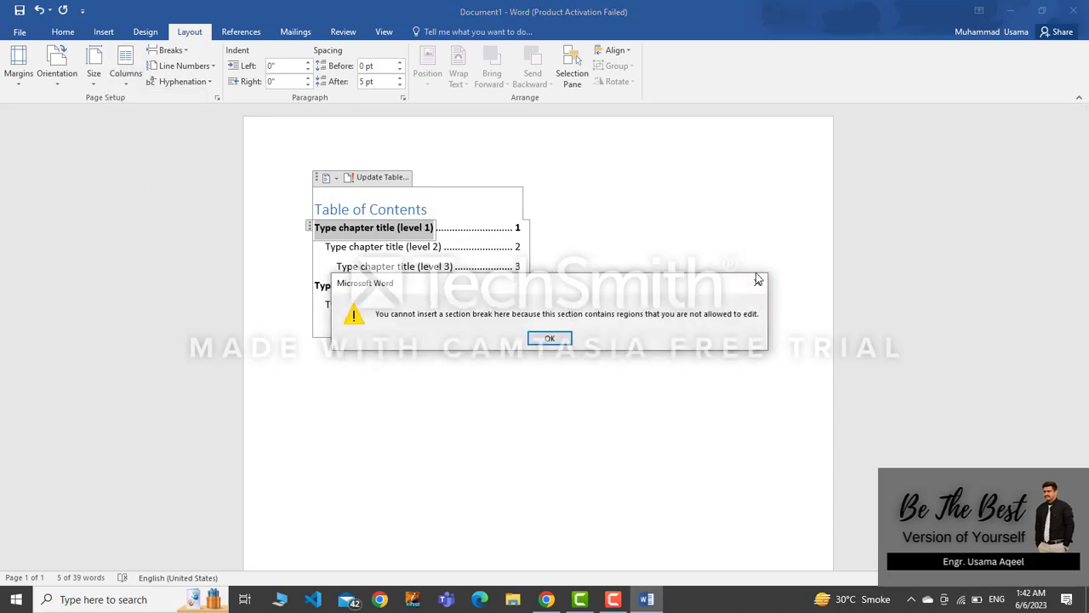
pyautogui.click(757, 283)
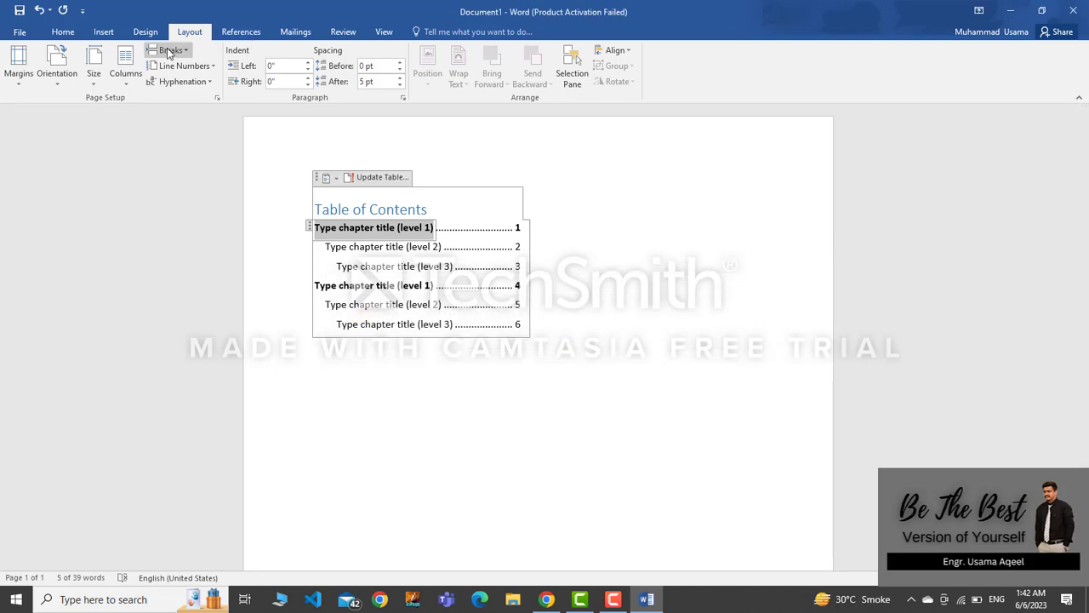
pyautogui.click(125, 63)
pyautogui.click(141, 115)
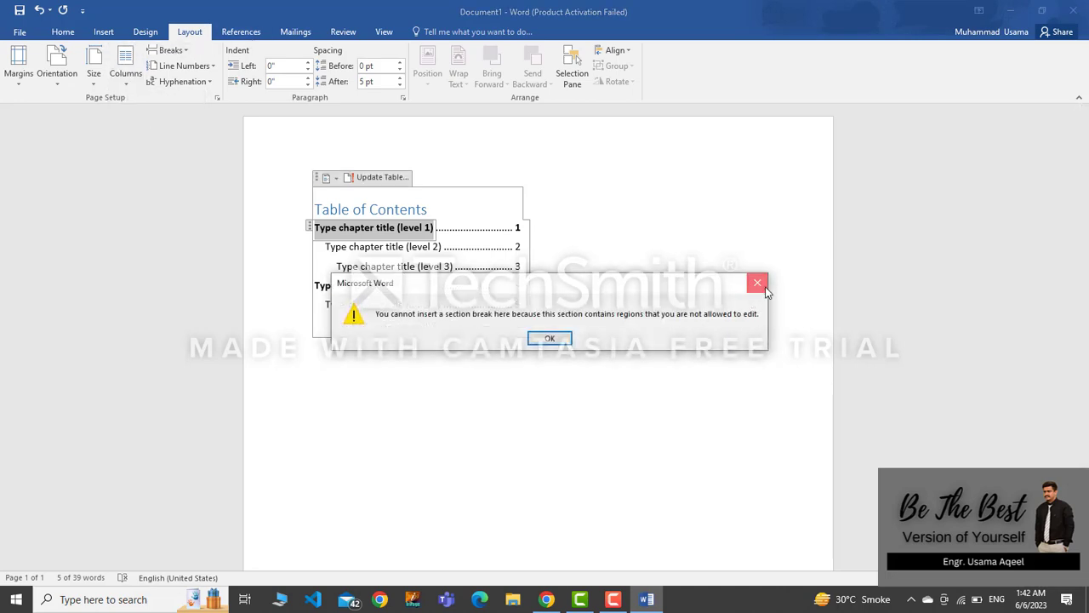
pyautogui.click(757, 282)
# Undo the two-column layout and the added blank lines, and select the first level 2 chapter title.
pyautogui.scroll(-4, 647, 408)
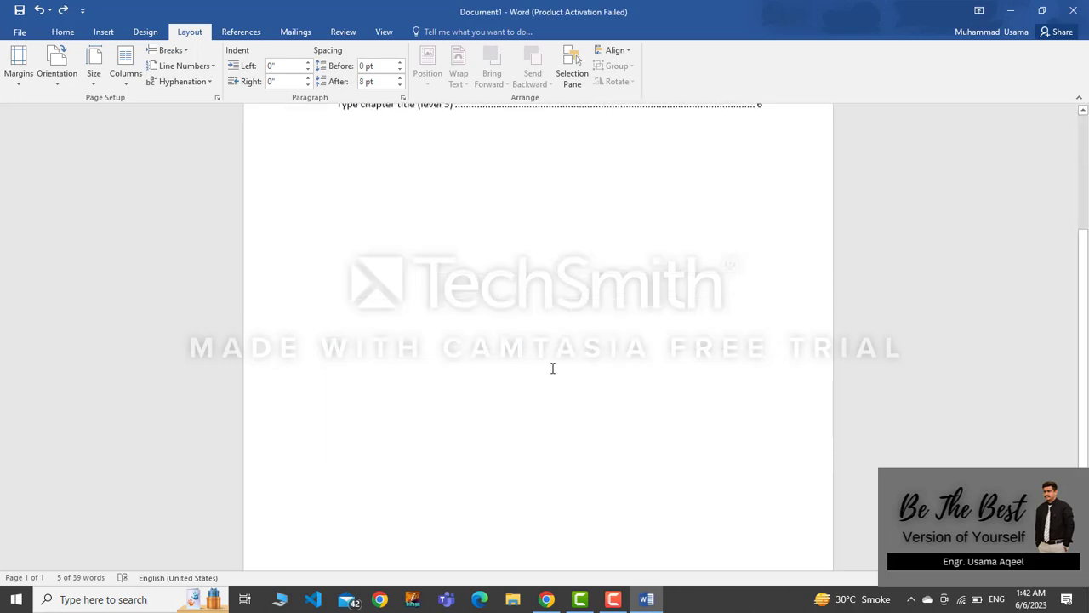
pyautogui.click(591, 349)
pyautogui.scroll(3, 531, 225)
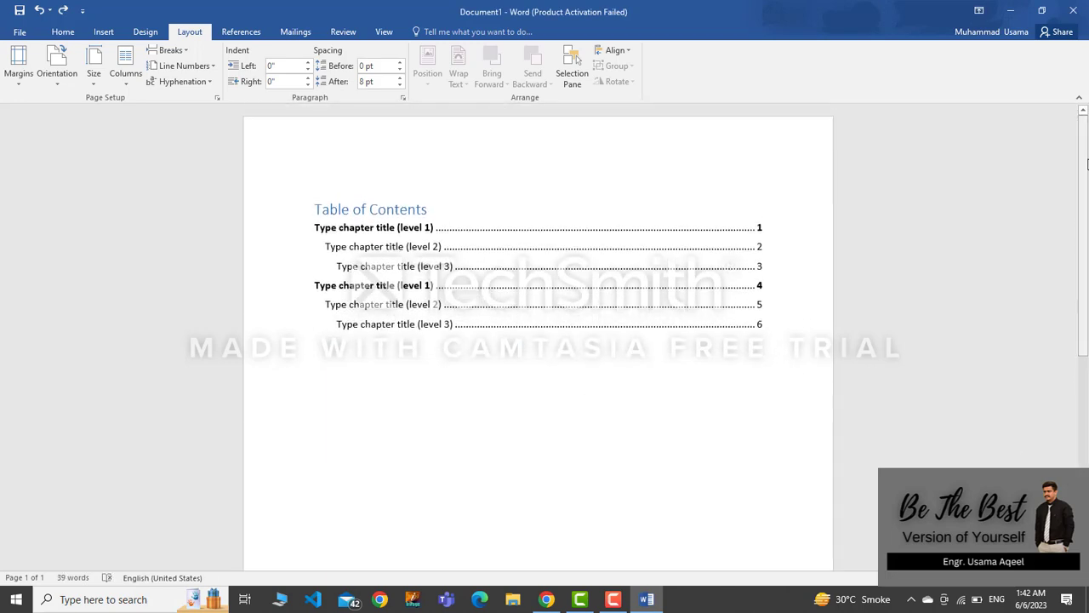
pyautogui.click(525, 242)
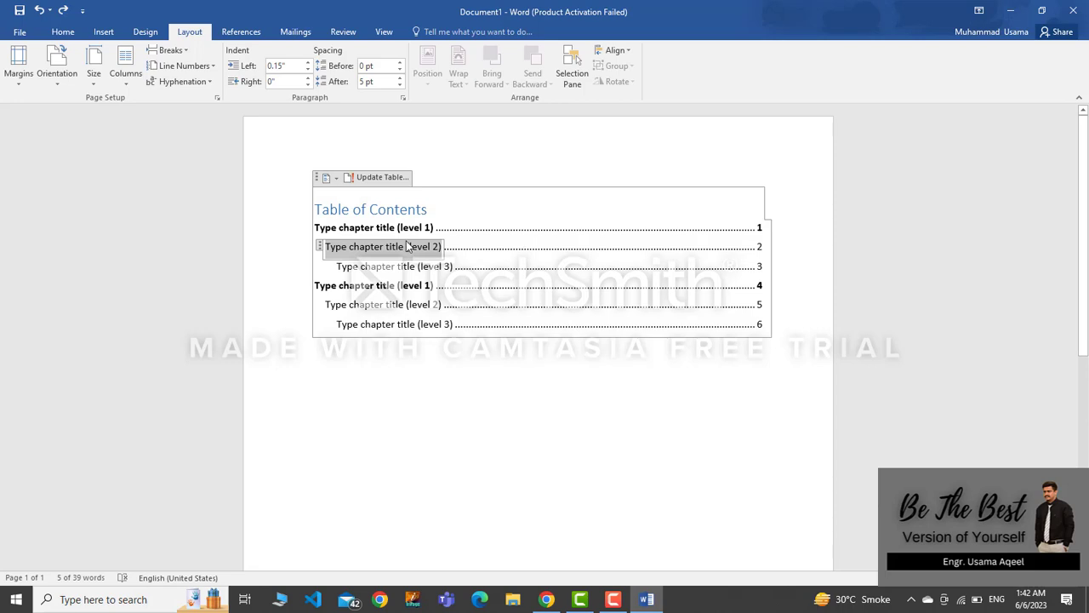